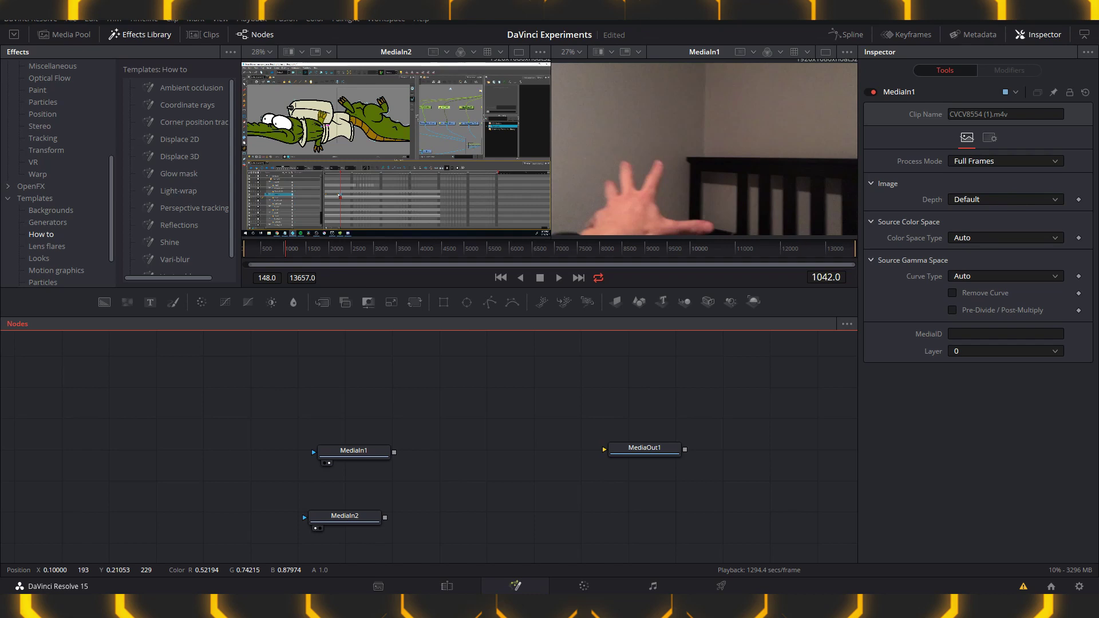
Step: Align the MediaIn1 and MediaOut1 nodes and connect MediaIn1's output to MediaOut1
drag(349, 451, 339, 455)
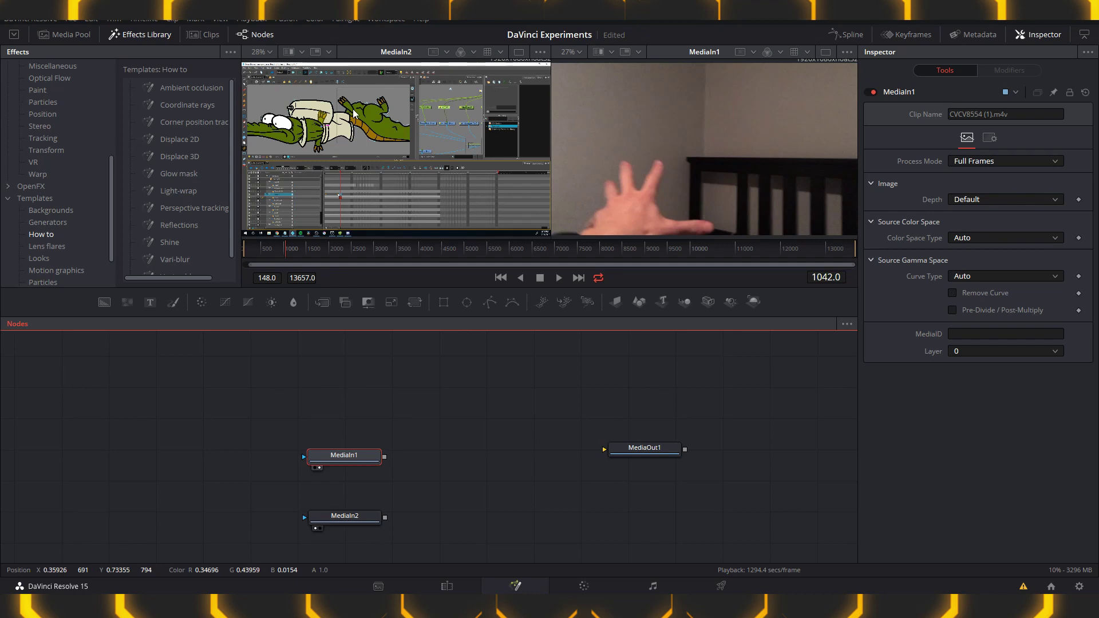
drag(658, 448, 669, 459)
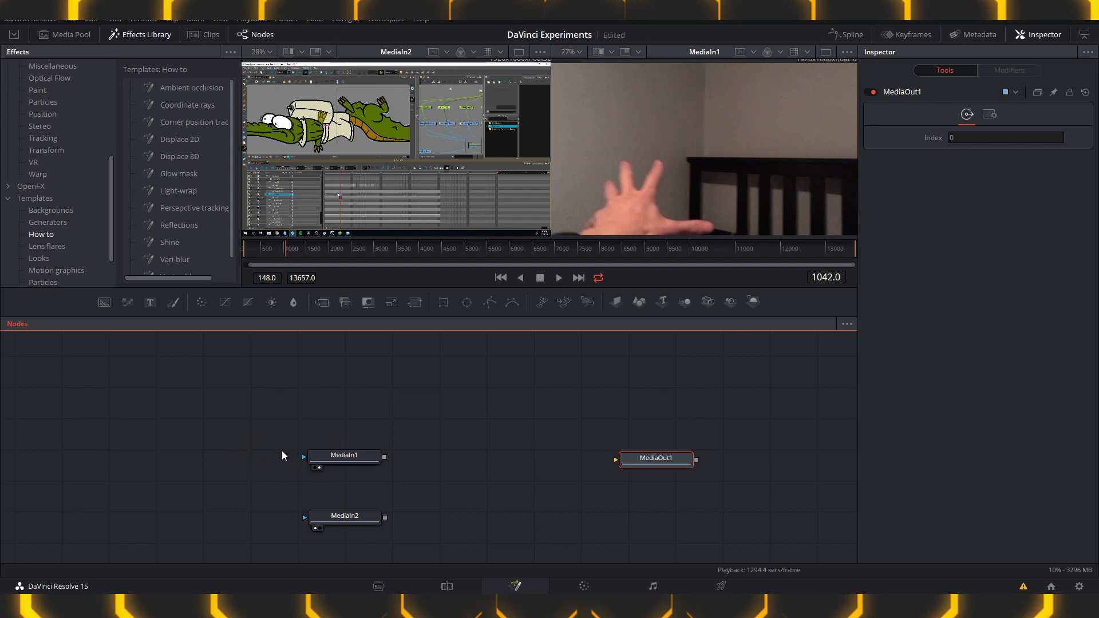
key(ctrl+z)
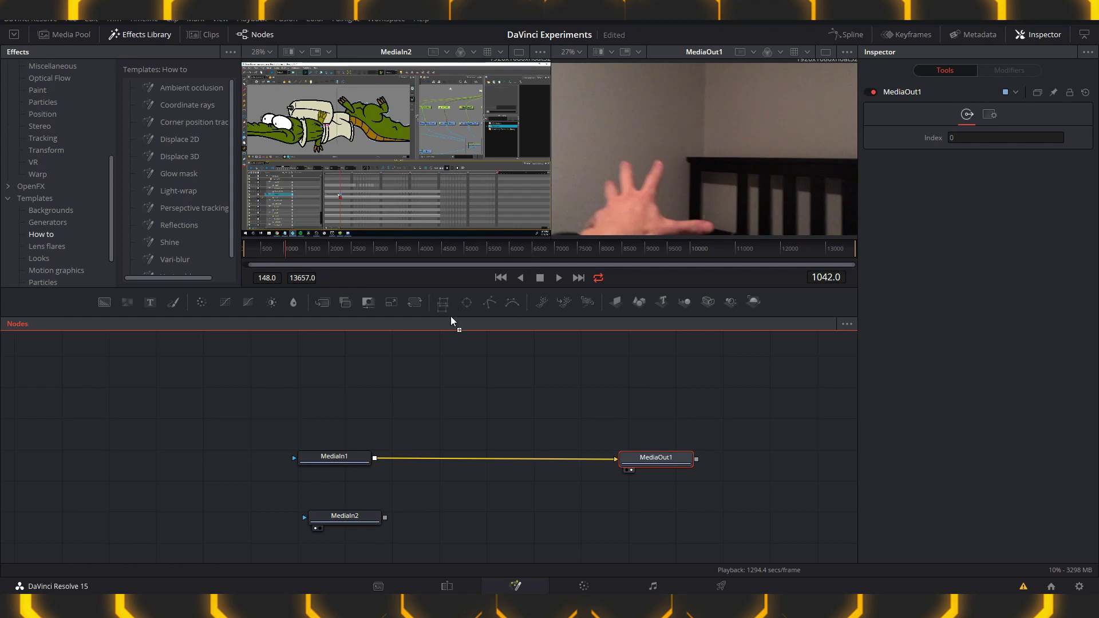
Step: Add an Ellipse mask node, move MediaIn2 above the MediaIn1 row, and connect the ellipse to MediaIn2's mask input
click(467, 304)
click(467, 303)
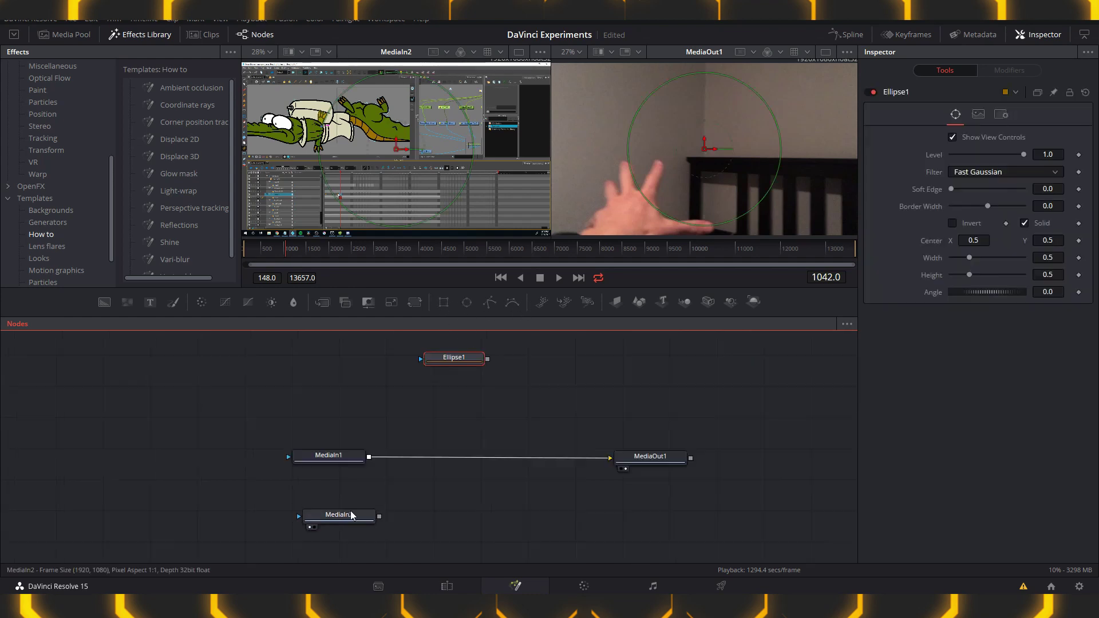
drag(465, 440, 570, 358)
mouse_move(429, 356)
mouse_down()
mouse_move(405, 356)
mouse_move(533, 365)
mouse_up()
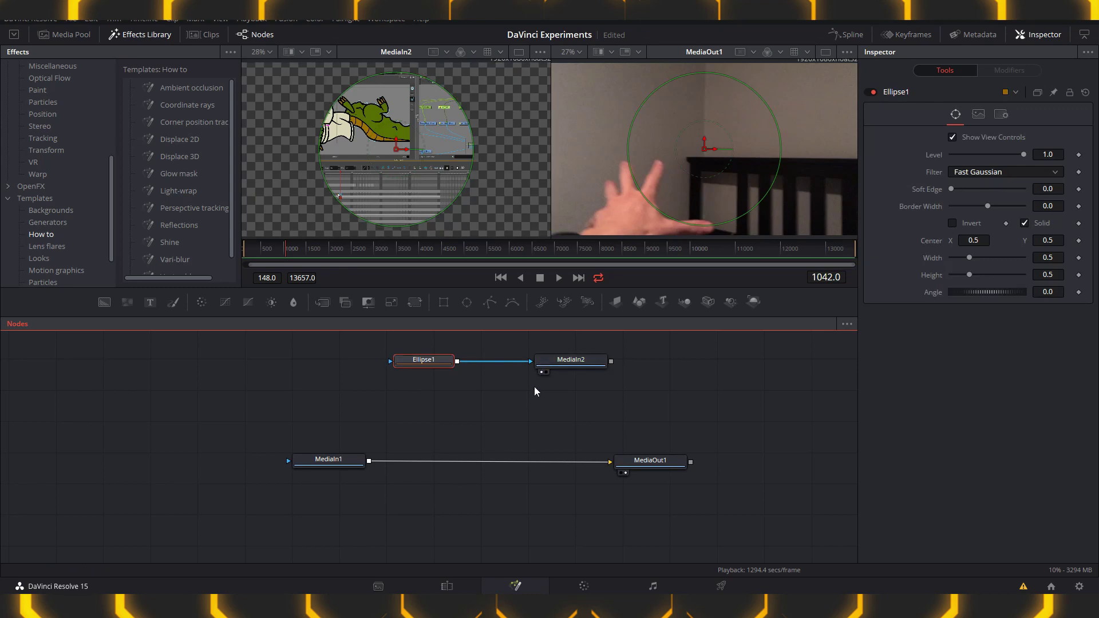
Step: Invert the ellipse mask and reconnect it from MediaIn2 to MediaIn1's mask input
click(429, 363)
click(953, 223)
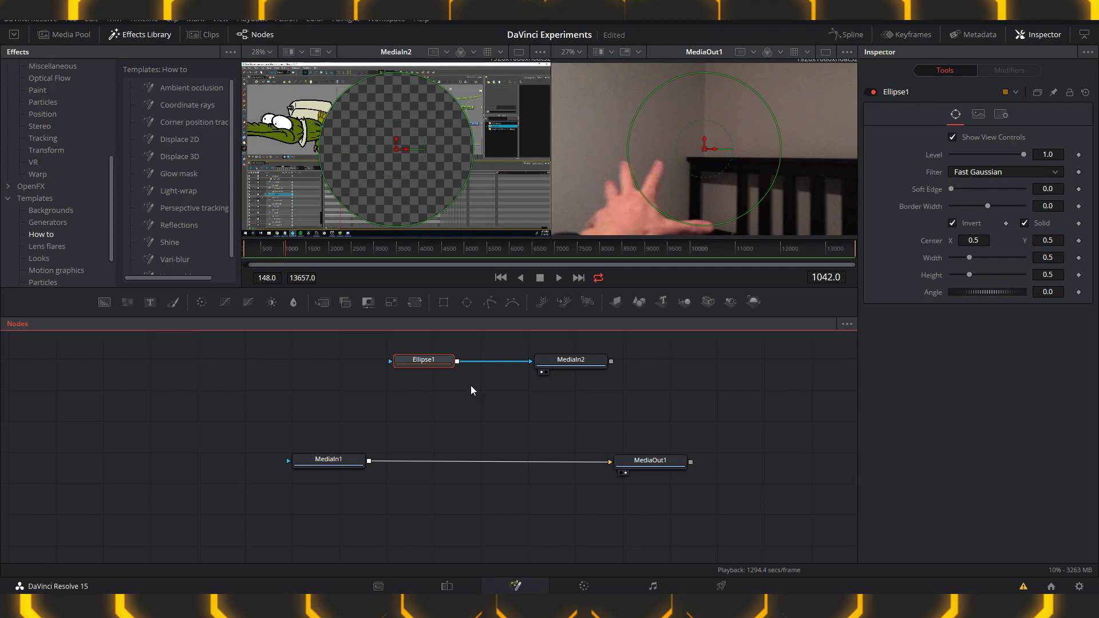
drag(531, 362, 499, 375)
mouse_move(429, 364)
mouse_down()
mouse_move(232, 465)
mouse_move(288, 461)
mouse_up()
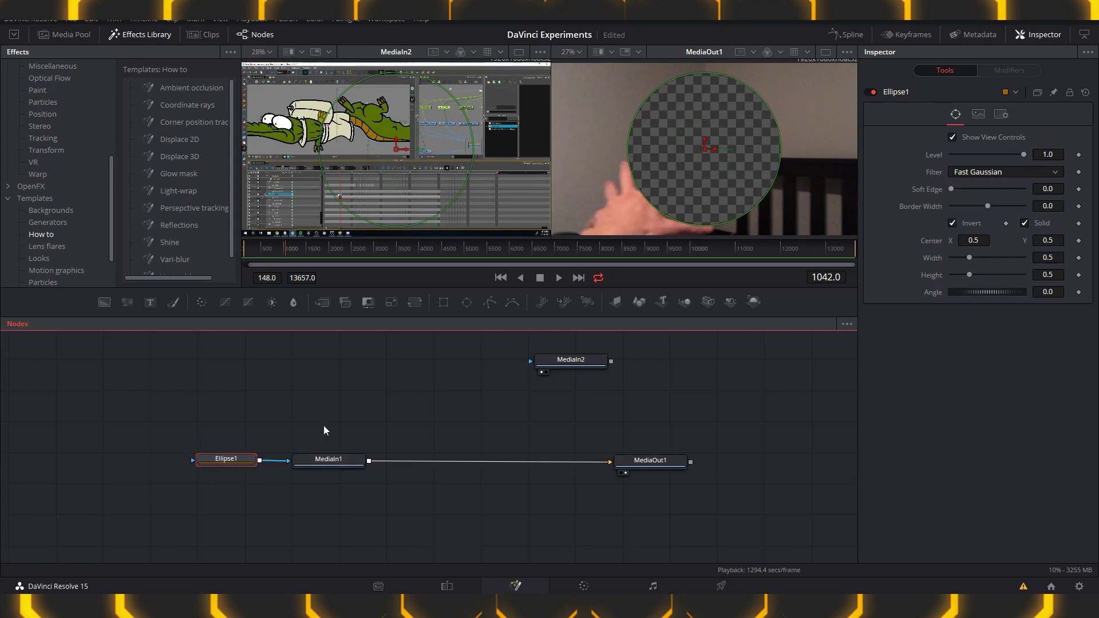
Step: Try chaining MediaIn2 directly between MediaIn1 and MediaOut1
drag(570, 362, 498, 459)
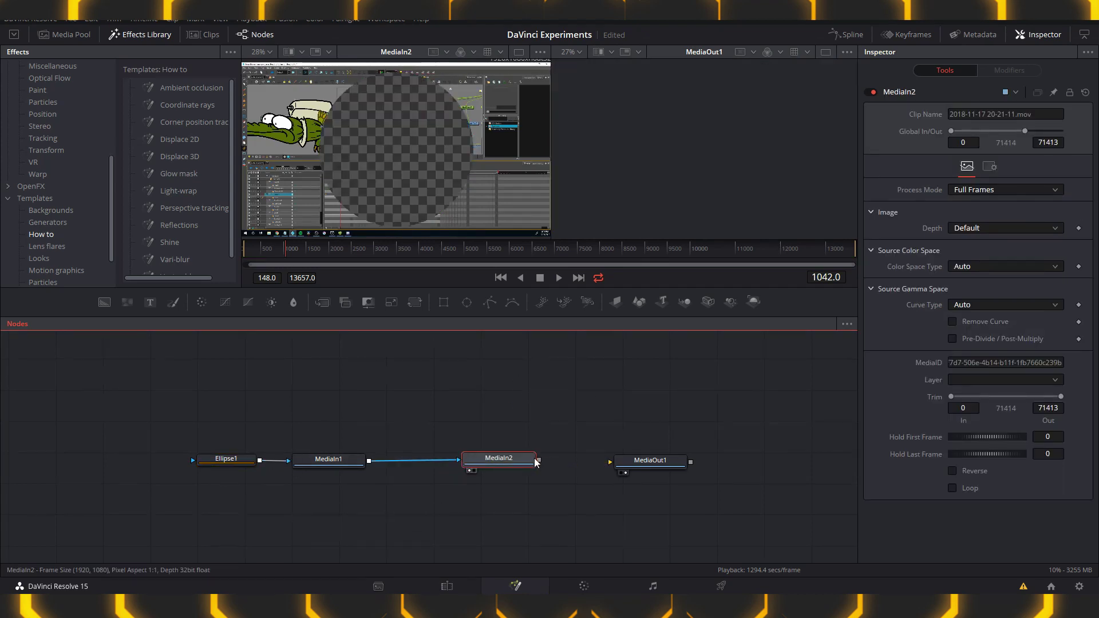
drag(606, 467, 612, 462)
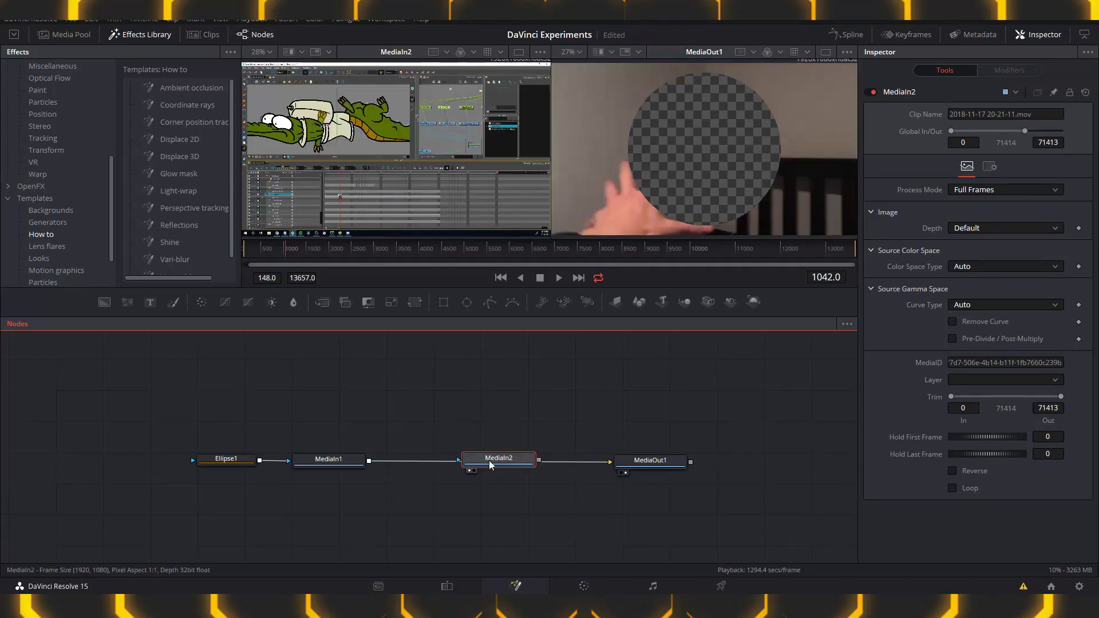
Step: Move MediaIn2 below MediaIn1 and add a Merge node into MediaOut1, with MediaIn1 as foreground and MediaIn2 as background
drag(512, 459, 356, 521)
drag(330, 306, 497, 464)
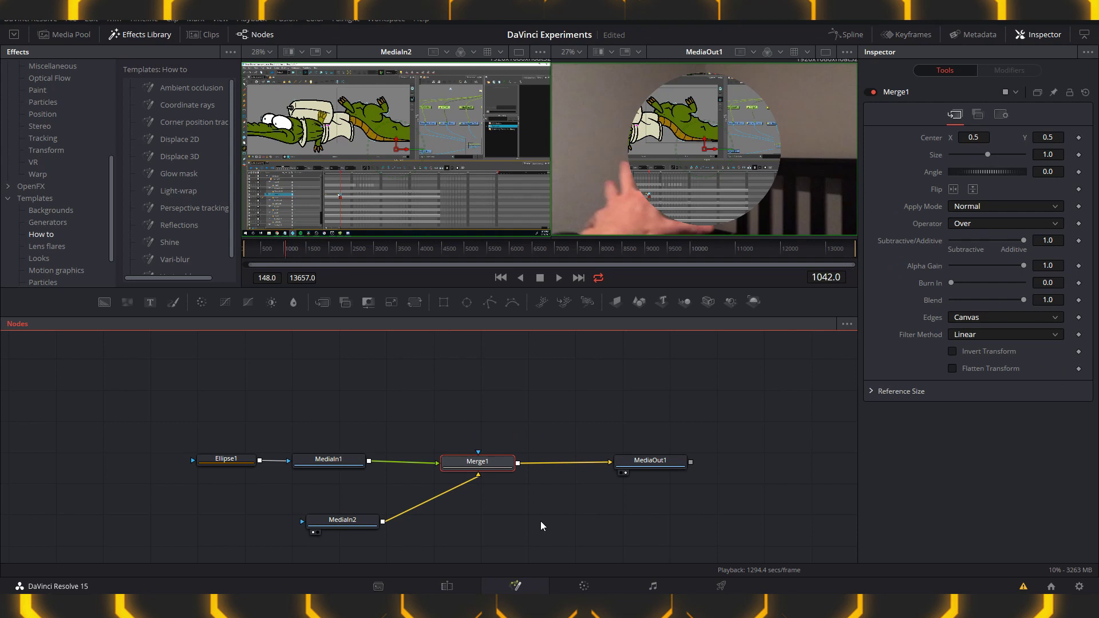
drag(170, 438, 259, 481)
click(316, 458)
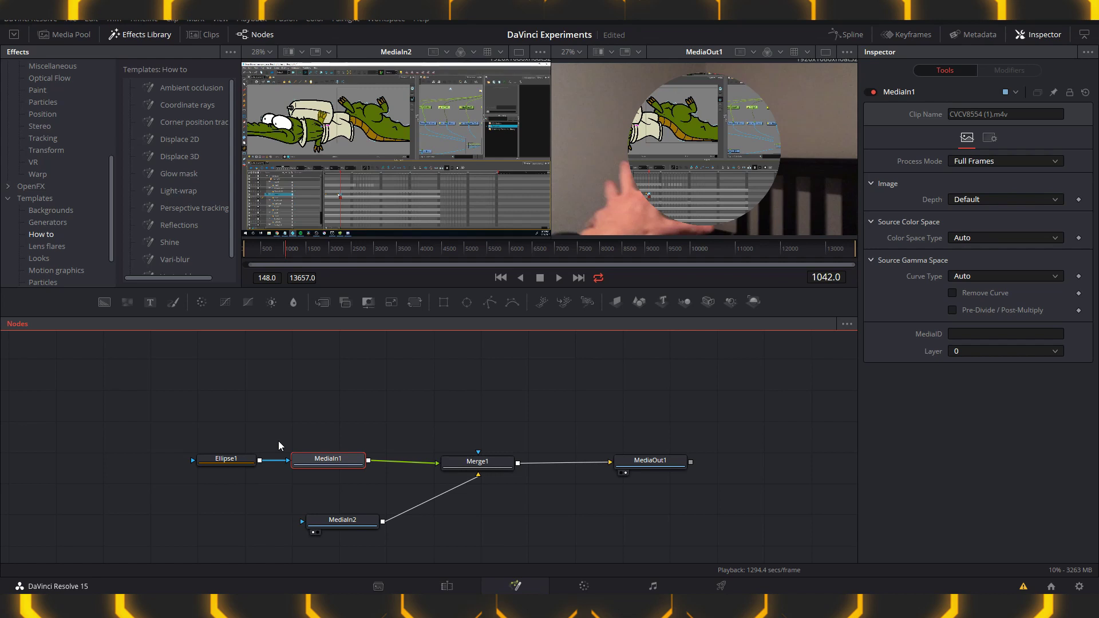
drag(352, 454, 364, 455)
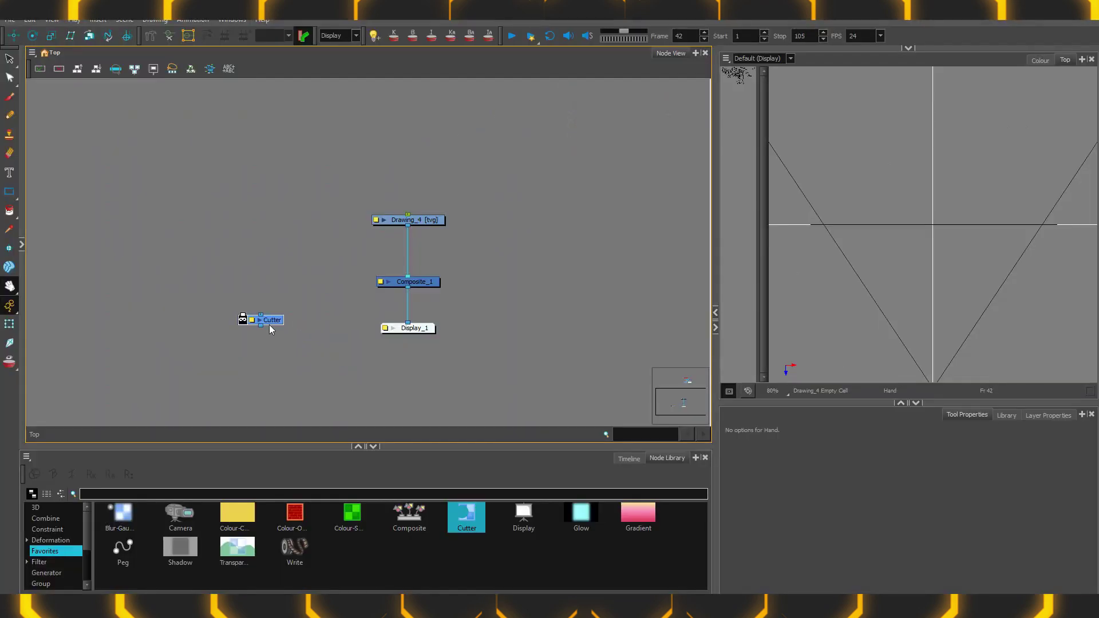
Step: In Toon Boom Harmony, place the Cutter beside the composite and connect a new Peg above Drawing_4
drag(269, 329, 384, 259)
drag(436, 221, 304, 144)
key(ctrl+p)
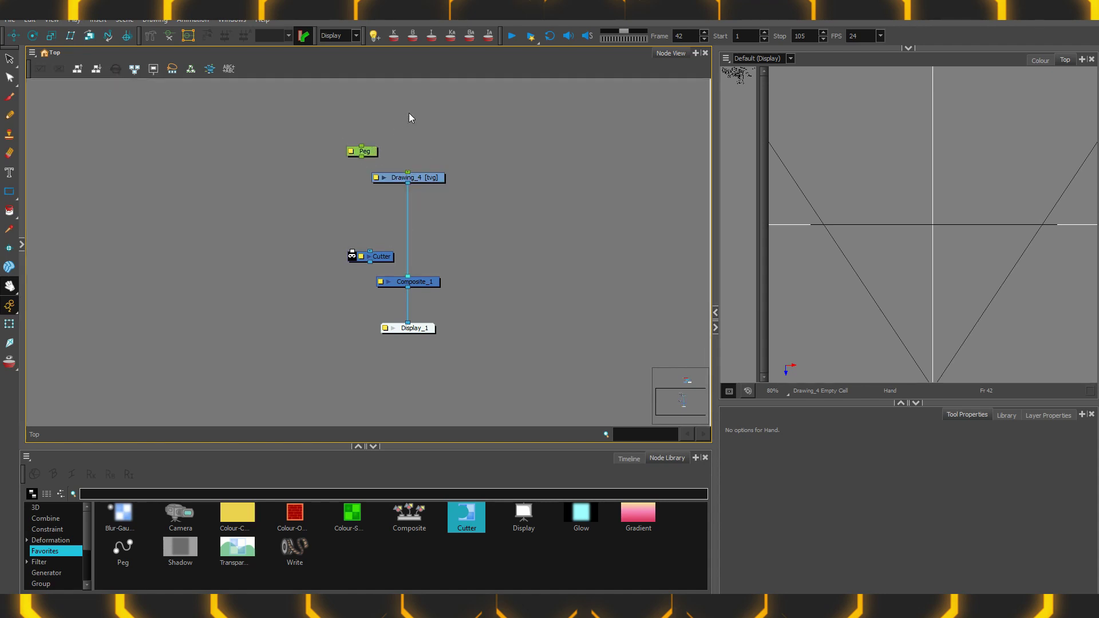
drag(370, 153, 407, 172)
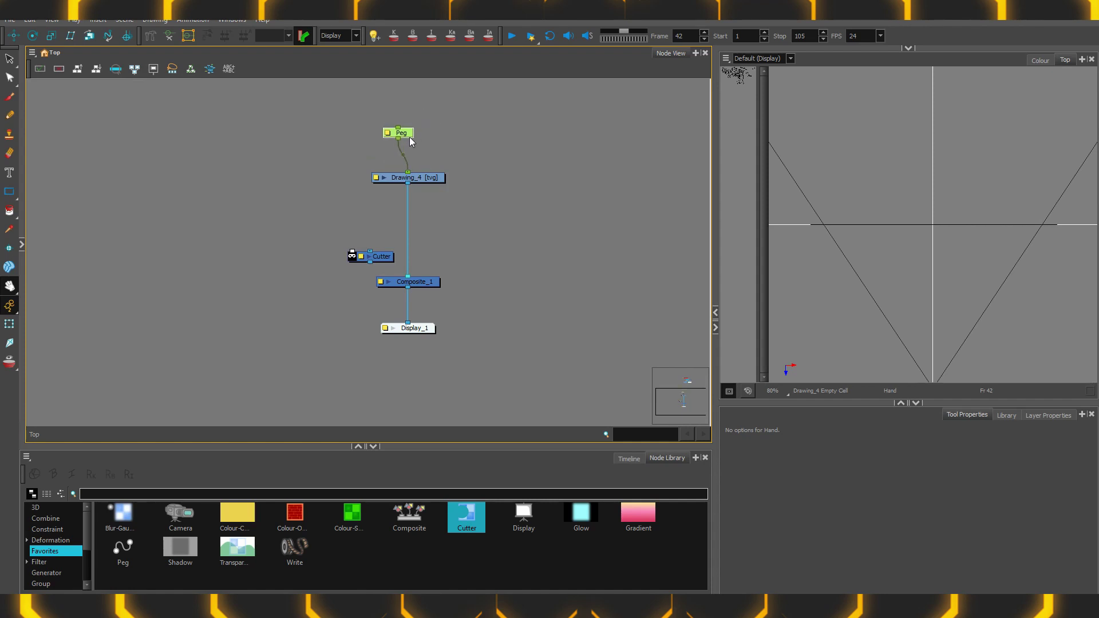
click(594, 394)
key(alt)
click(385, 259)
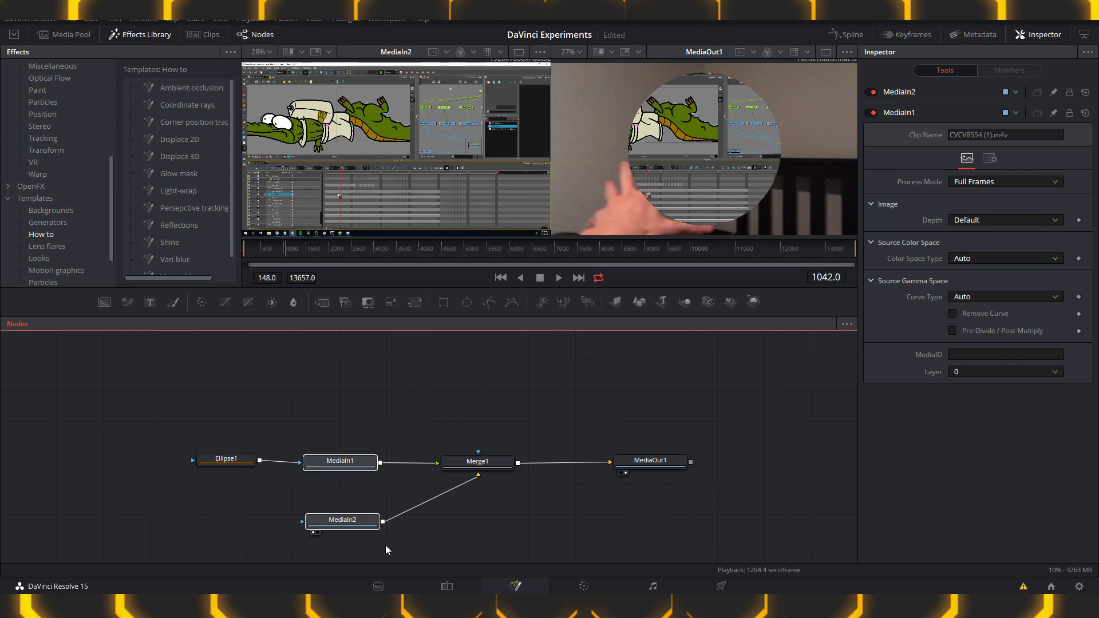
Step: Back in DaVinci Resolve, examine the Ellipse1 node and show MediaIn1 in the first viewer
drag(293, 413, 101, 533)
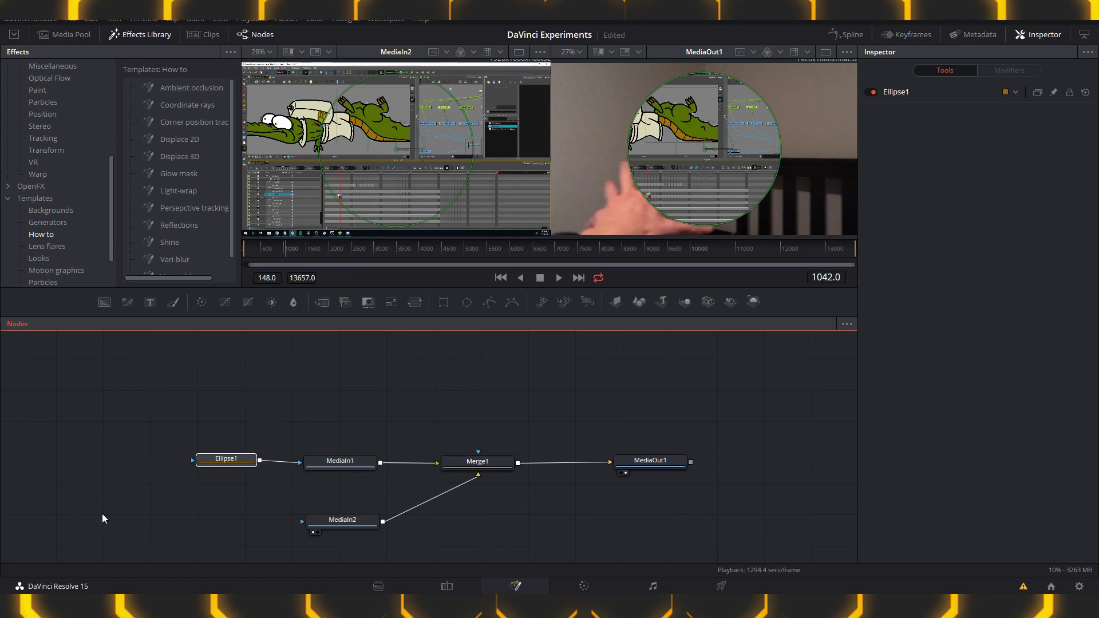
click(252, 501)
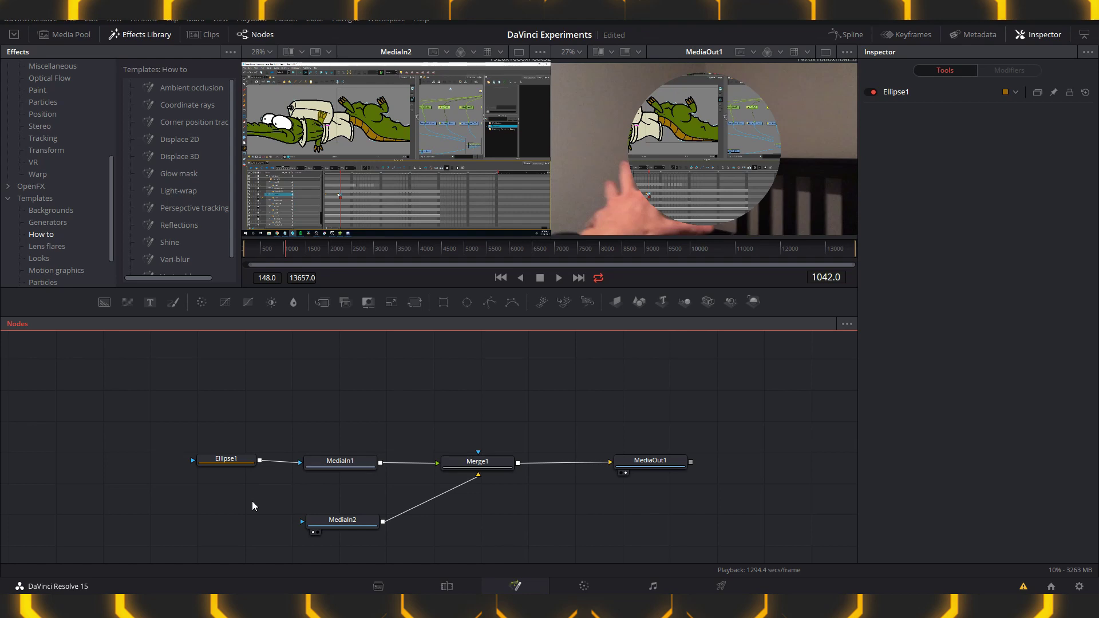
click(243, 465)
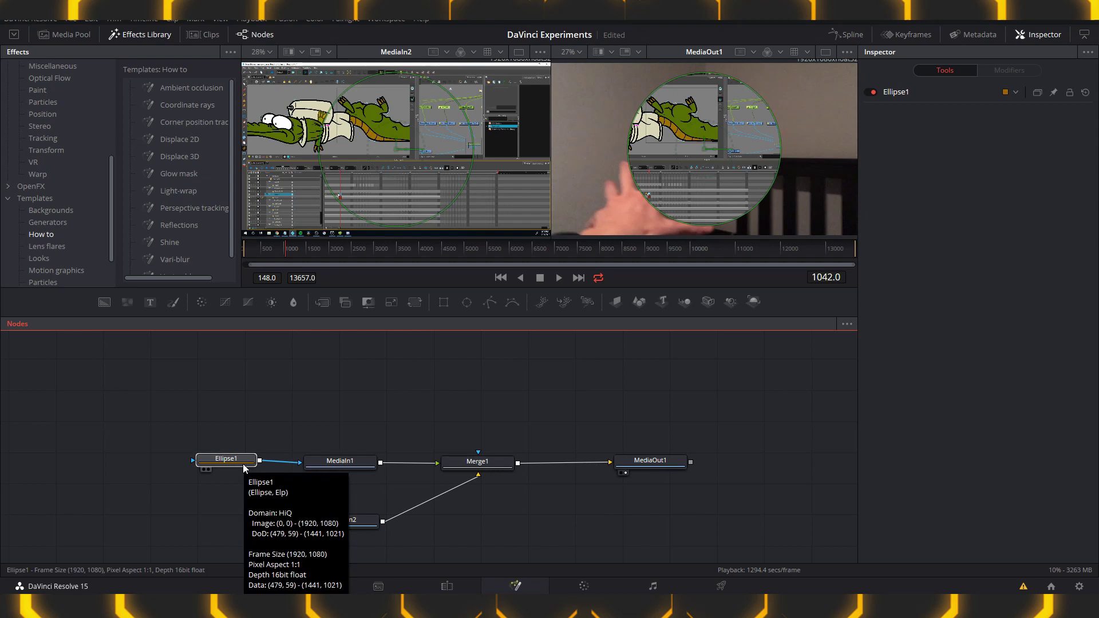
click(337, 489)
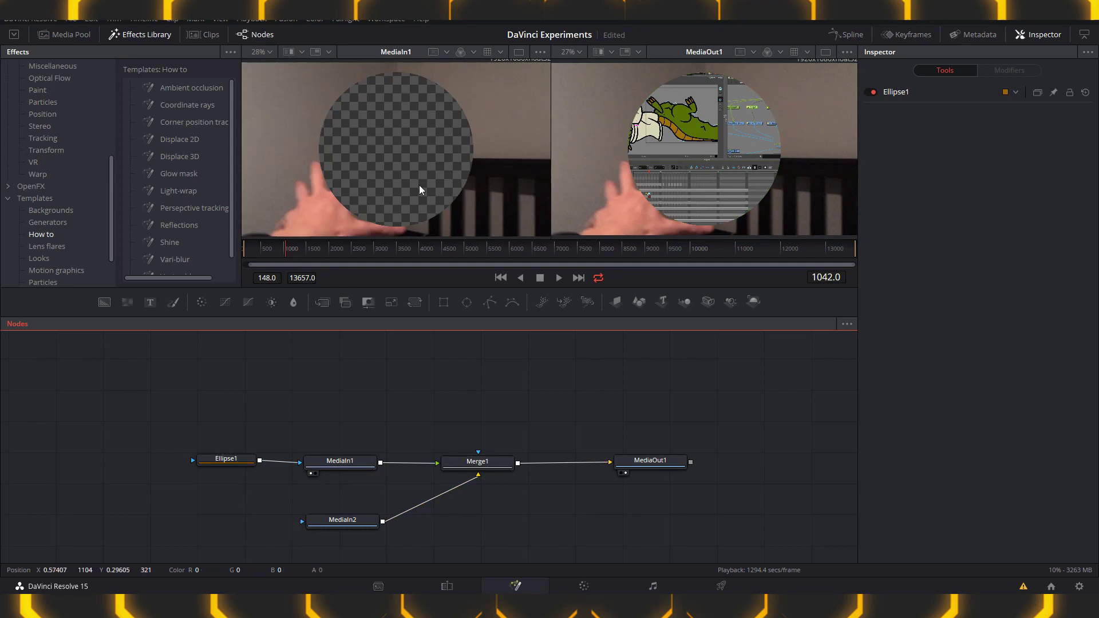
Step: Add a Mask Paint node from the Mask tools and connect its output to Ellipse1's input
scroll(47, 205, up, 5)
click(47, 205)
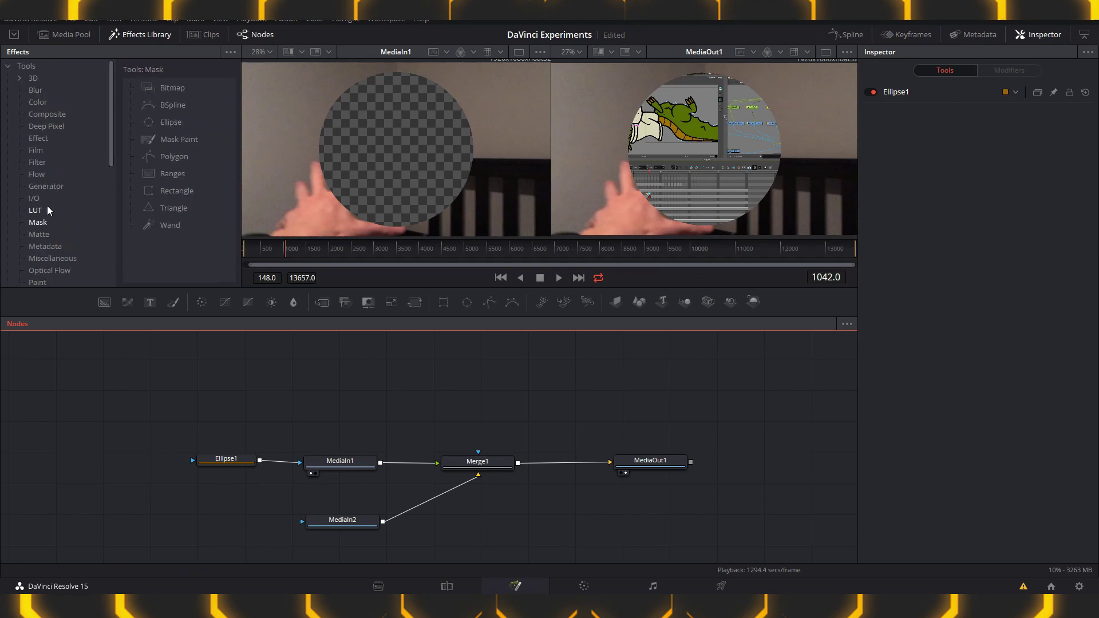
mouse_move(175, 139)
mouse_down()
mouse_move(92, 433)
mouse_move(133, 462)
mouse_up()
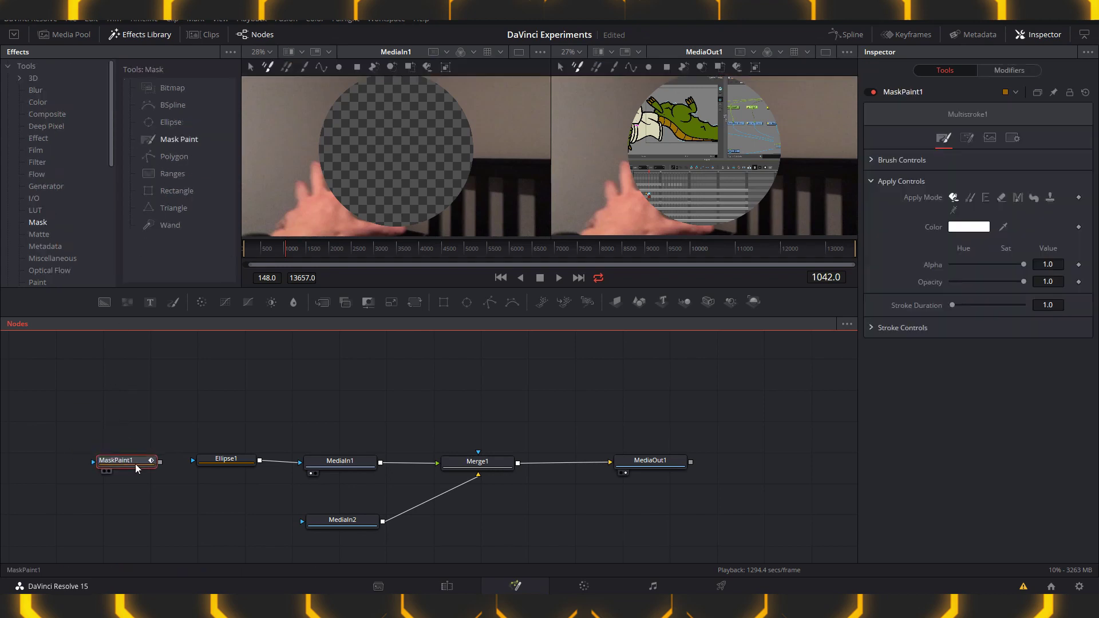
drag(194, 461, 187, 460)
drag(160, 462, 194, 463)
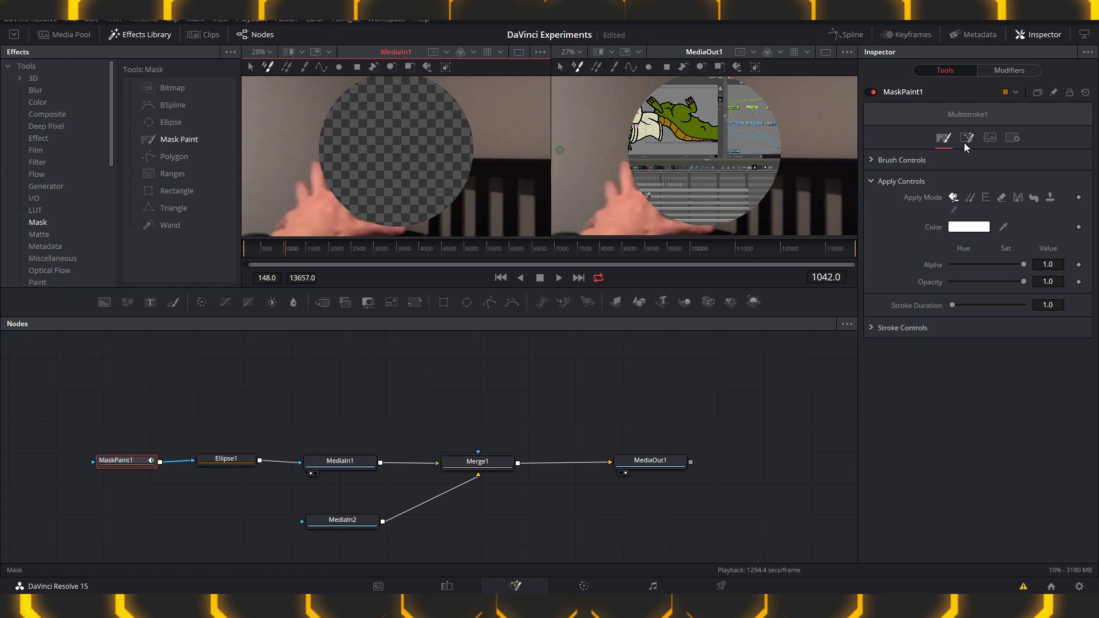
Step: Set the mask brush softness to 0.001 and paint a horizontal stroke across the middle of the circle
click(871, 162)
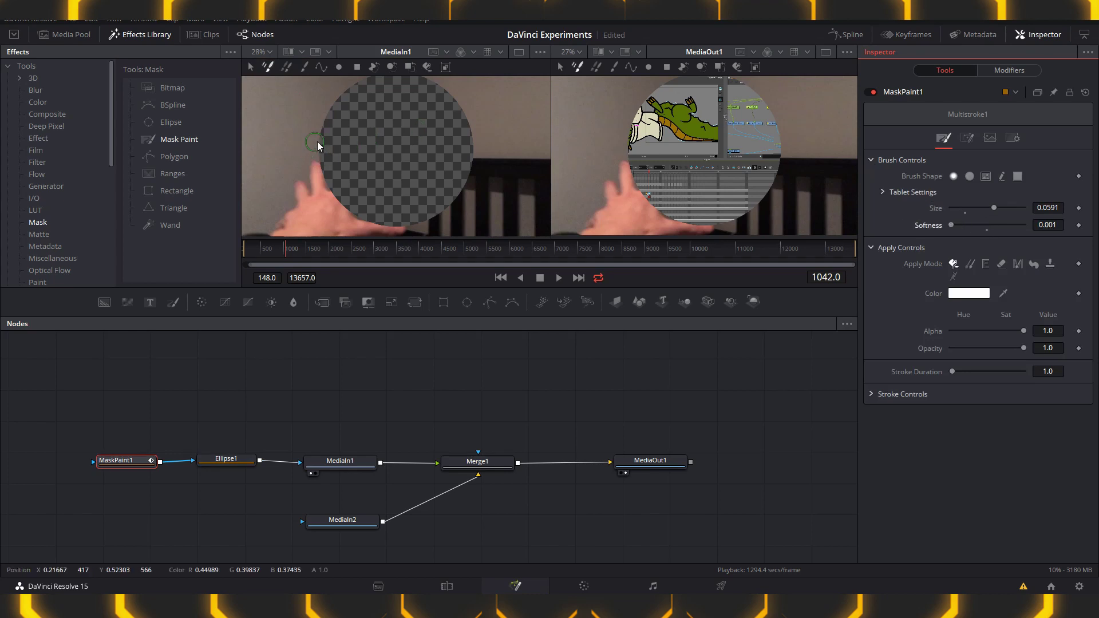
mouse_move(277, 152)
mouse_down()
mouse_move(505, 152)
mouse_move(282, 166)
mouse_up()
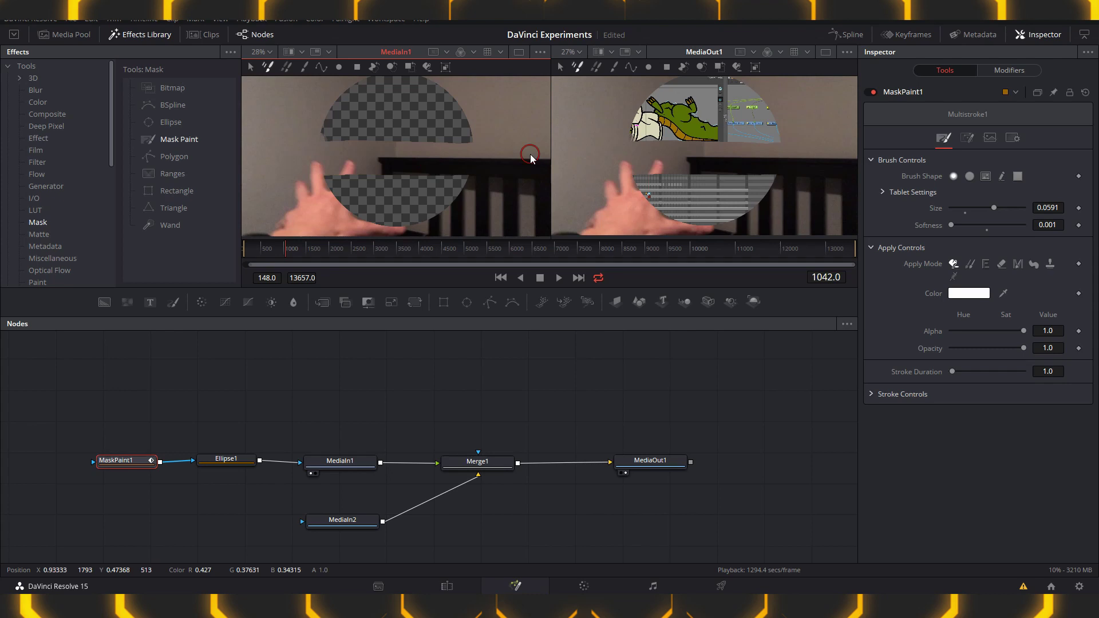
Step: Invert MaskPaint1 and paint several freehand strokes over the circle area in the MediaIn1 view
click(967, 138)
click(952, 229)
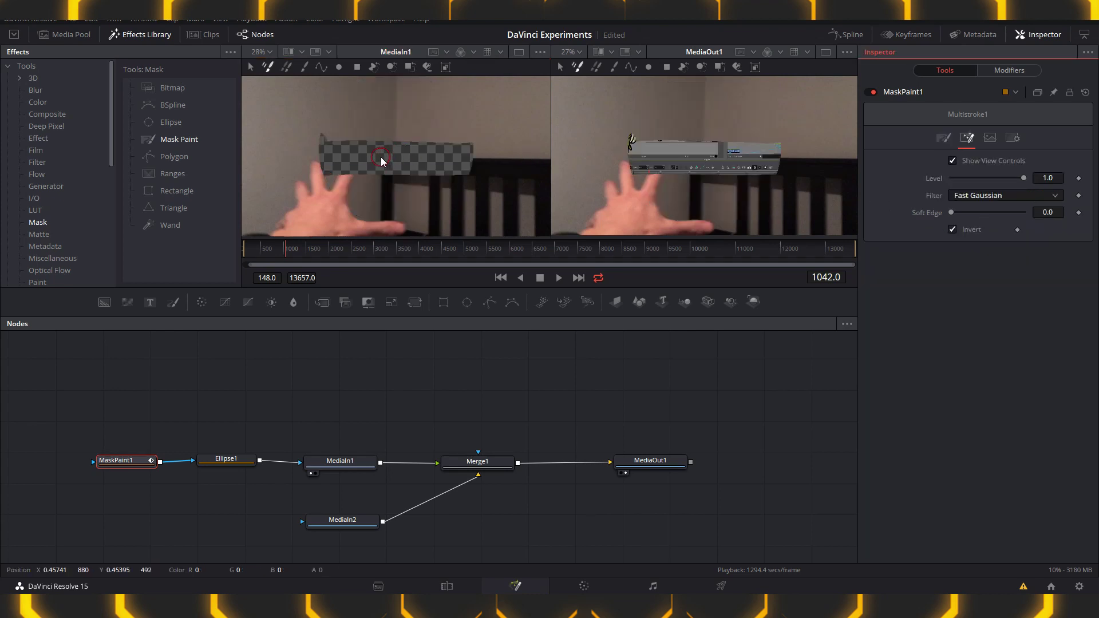
drag(368, 143, 466, 117)
drag(321, 139, 452, 123)
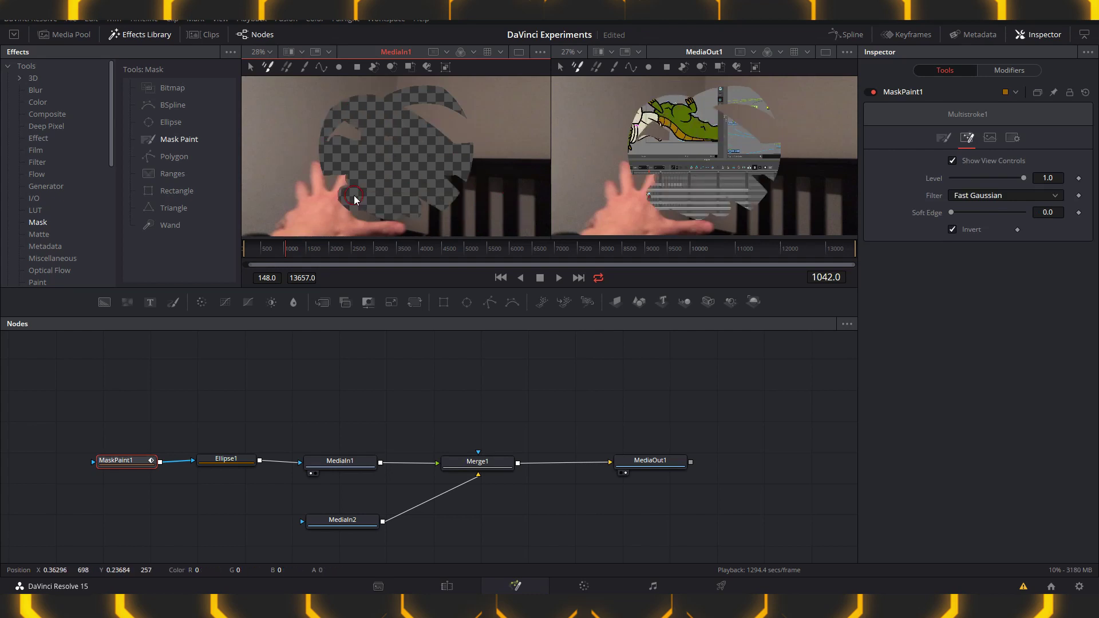
Step: Show MaskPaint1 in an enlarged first viewer and, with Ellipse1 also selected, paint a diagonal stroke across the ellipse outline
key(1)
drag(388, 288, 388, 320)
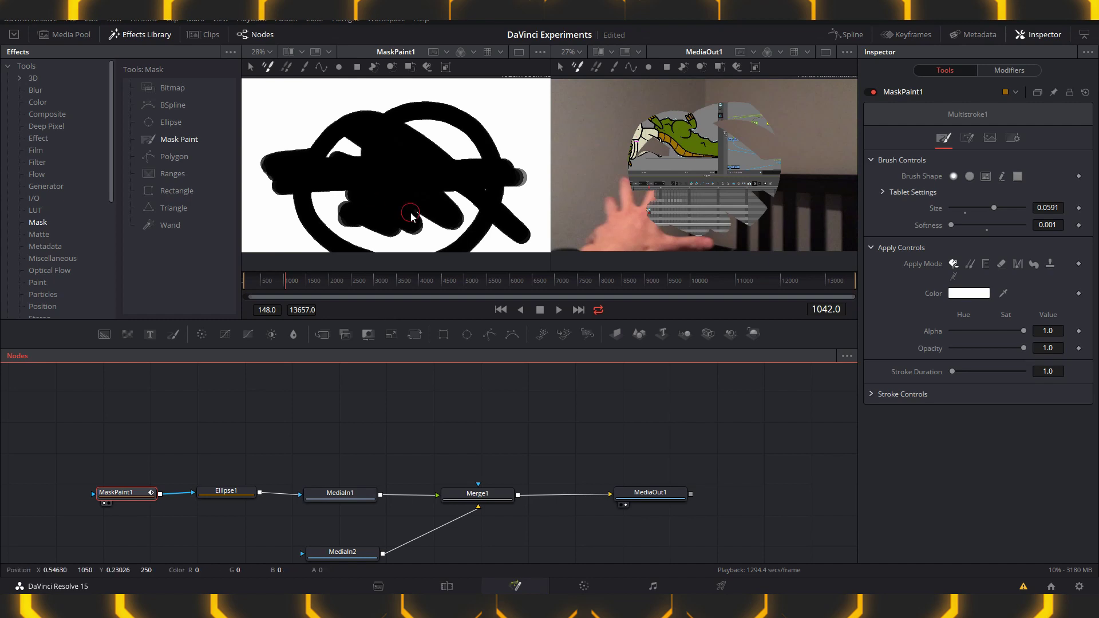
drag(62, 471, 293, 544)
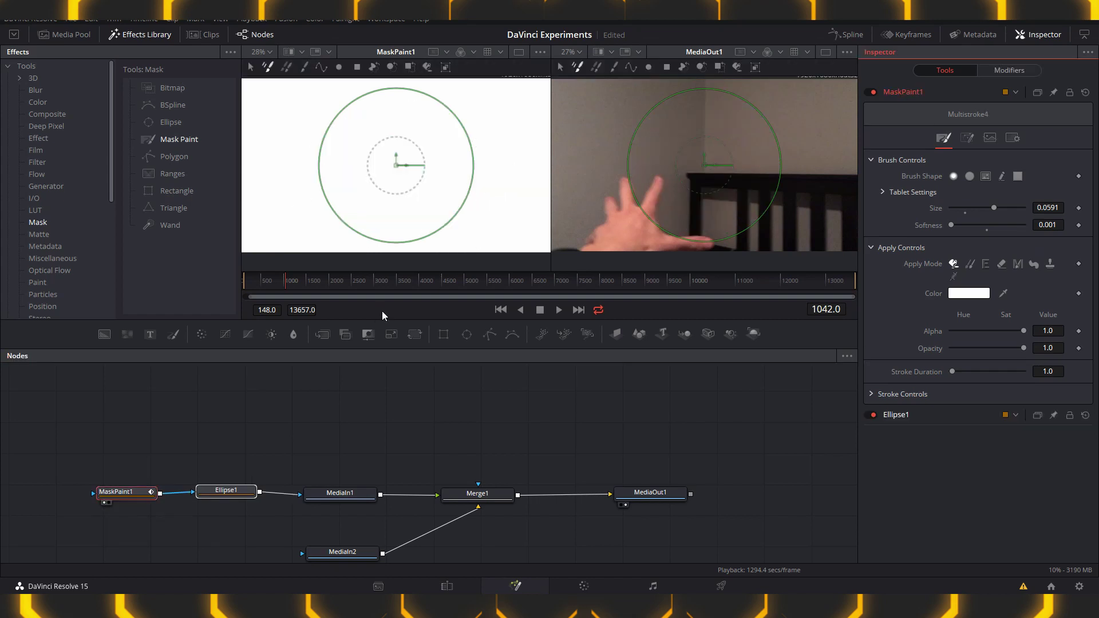
mouse_move(263, 130)
mouse_down()
mouse_move(430, 176)
mouse_move(533, 229)
mouse_move(428, 183)
mouse_move(266, 148)
mouse_move(285, 129)
mouse_up()
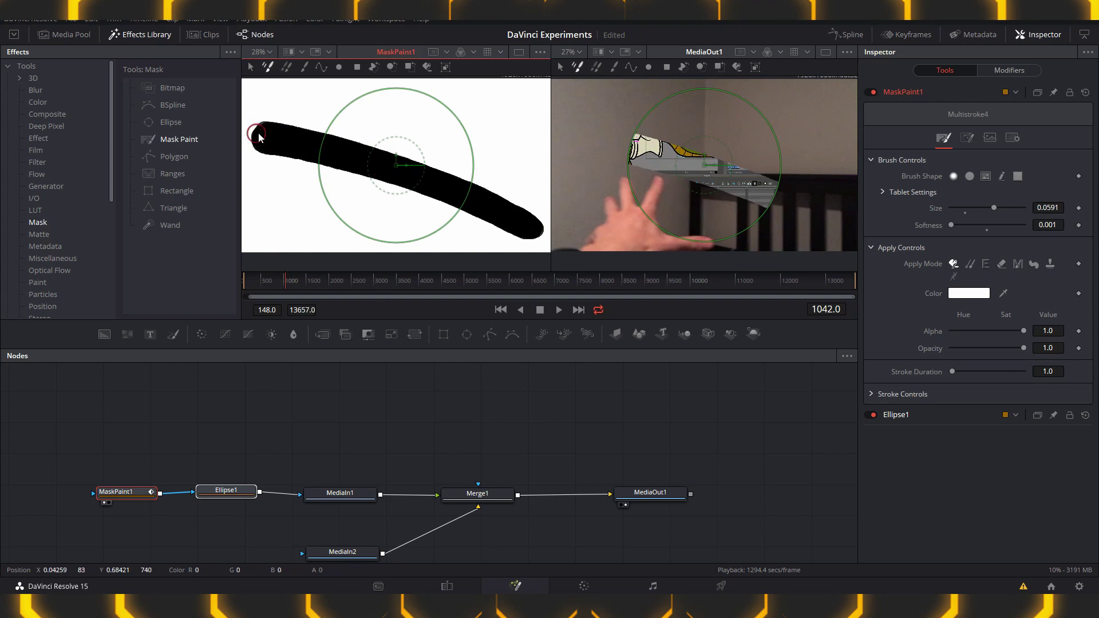
Step: Compare Ellipse1's mask output with MaskPaint1's output in the first viewer
click(204, 502)
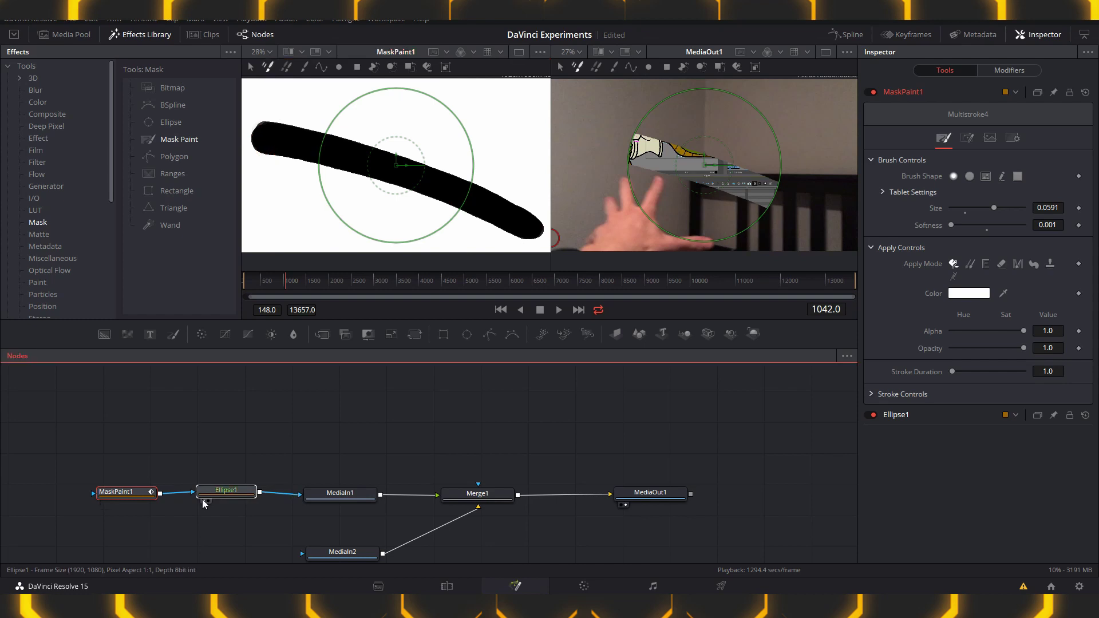
click(226, 490)
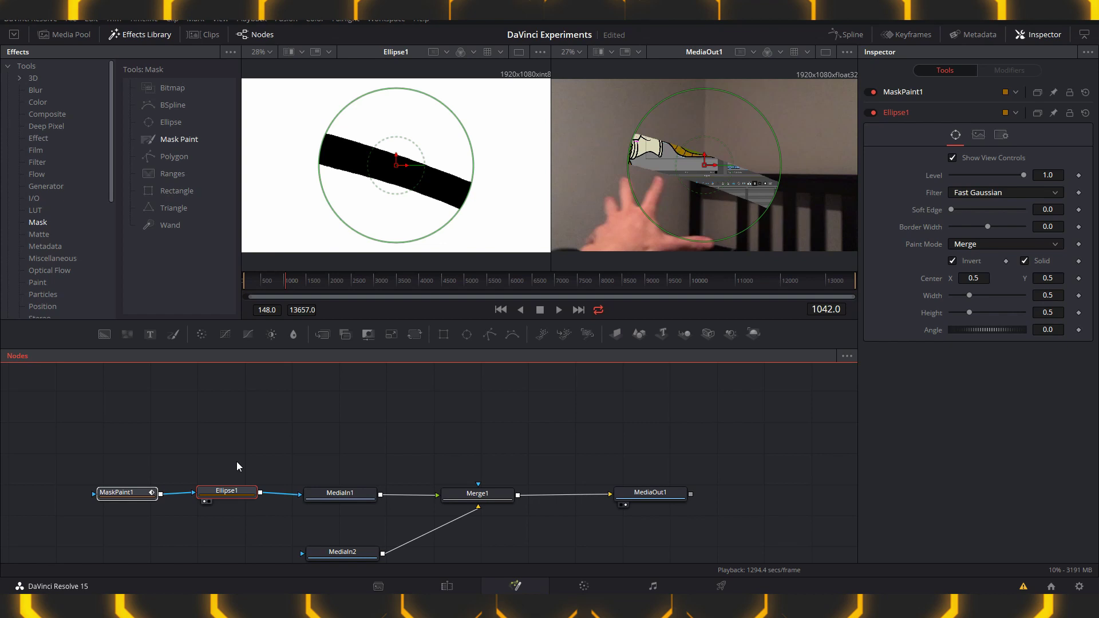
key(1)
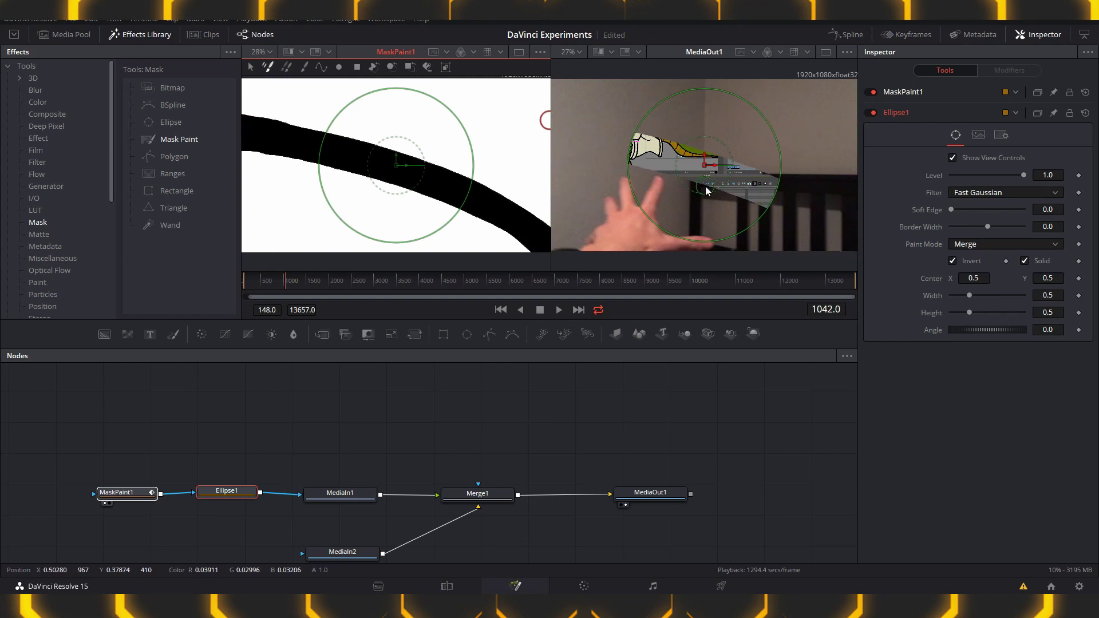
Step: Turn off inversion on MaskPaint1 and realign the MaskPaint1 and Ellipse1 nodes
key(ctrl+z)
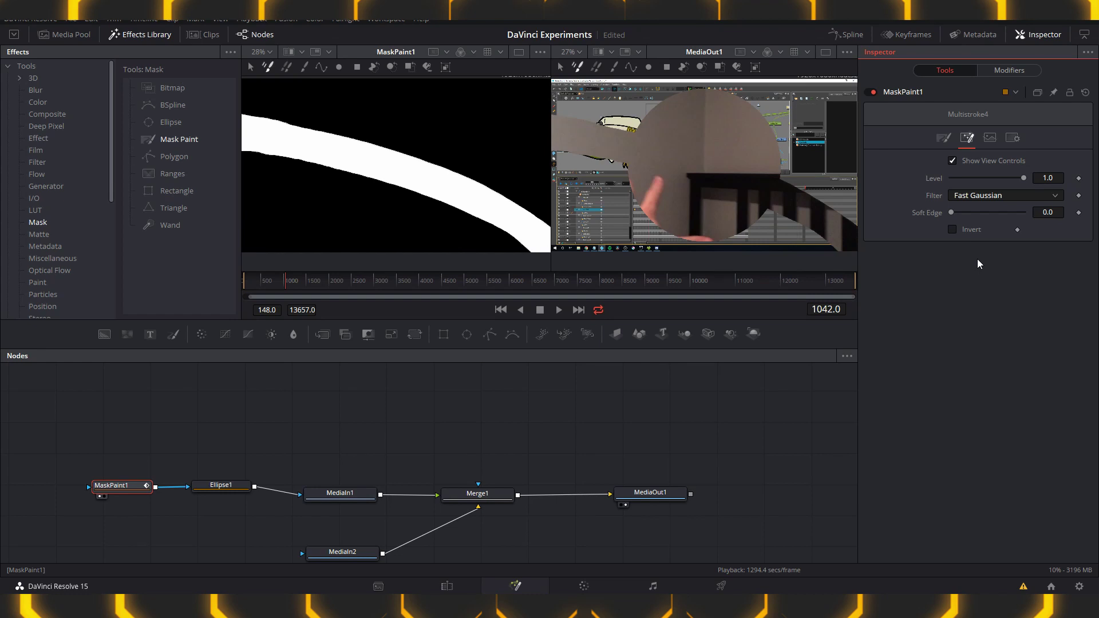
mouse_move(221, 485)
mouse_down()
mouse_move(108, 449)
mouse_move(221, 492)
mouse_up()
drag(109, 449, 188, 494)
click(123, 494)
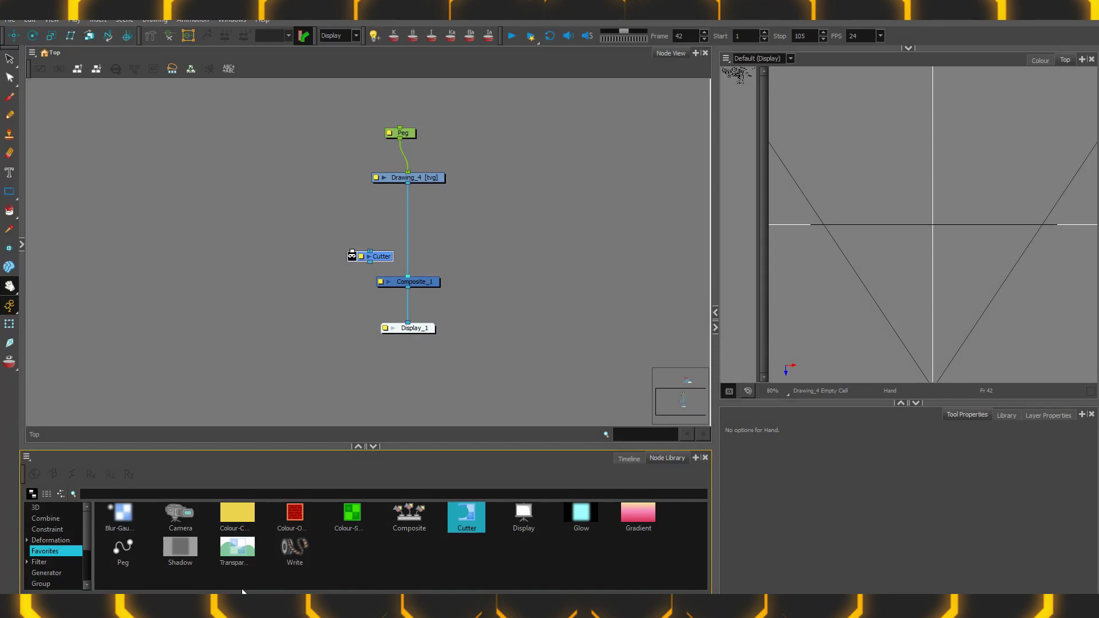
Step: Switch from Toon Boom Harmony back to the DaVinci Resolve node graph
mouse_move(241, 594)
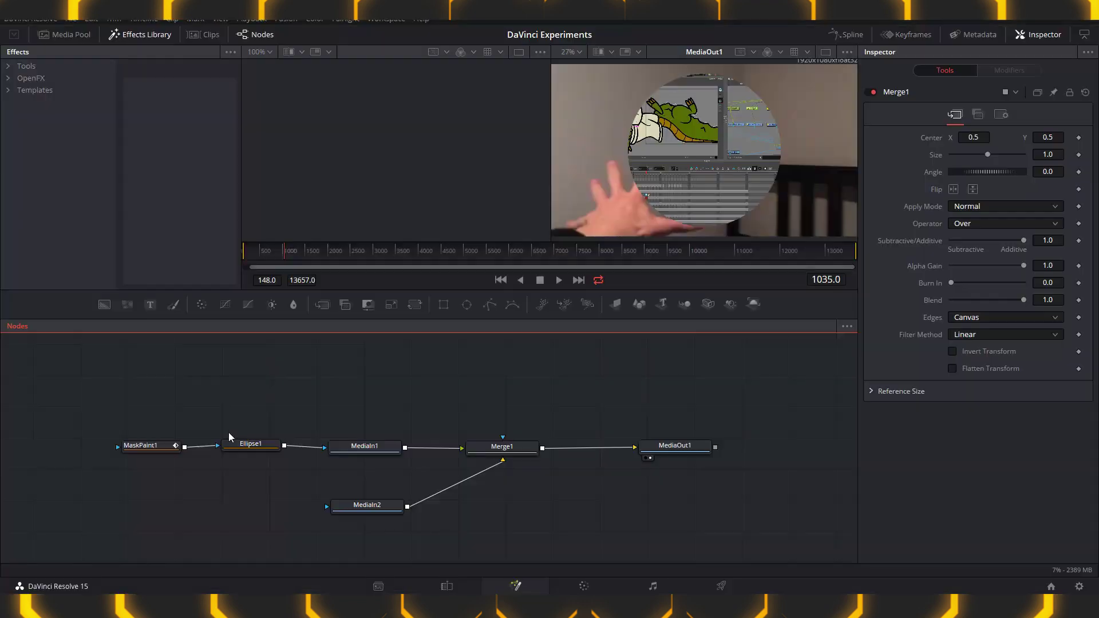
Step: Reposition Ellipse1, move MediaIn2 aside, and place Paint1 directly beneath MaskPaint1 with both paint nodes selected for comparison
drag(265, 446, 121, 451)
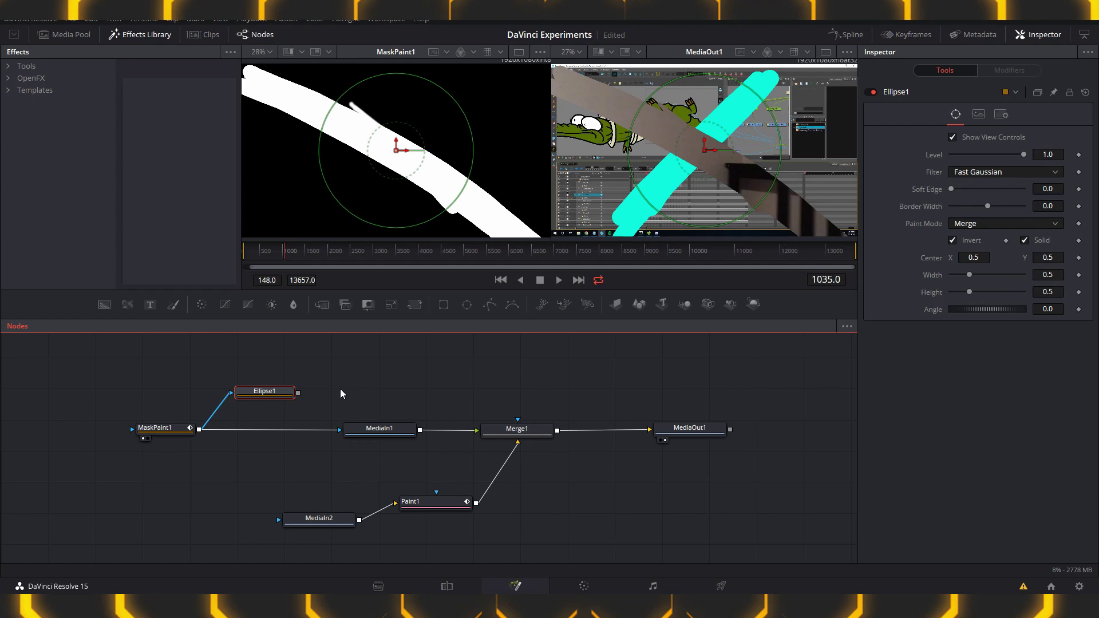
drag(319, 518, 128, 511)
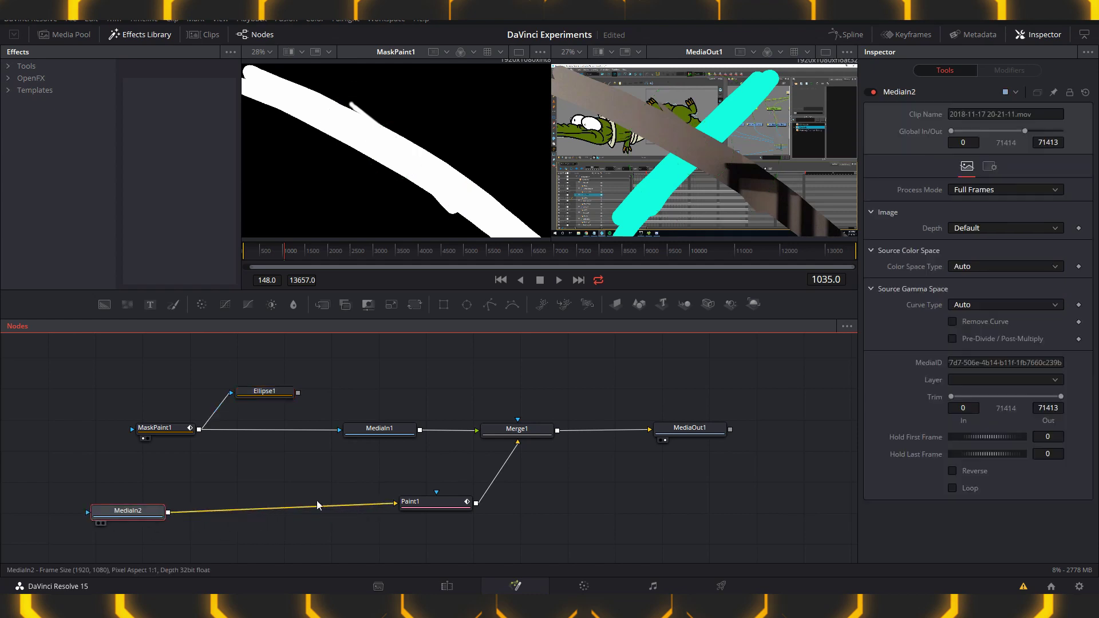
drag(431, 503, 162, 463)
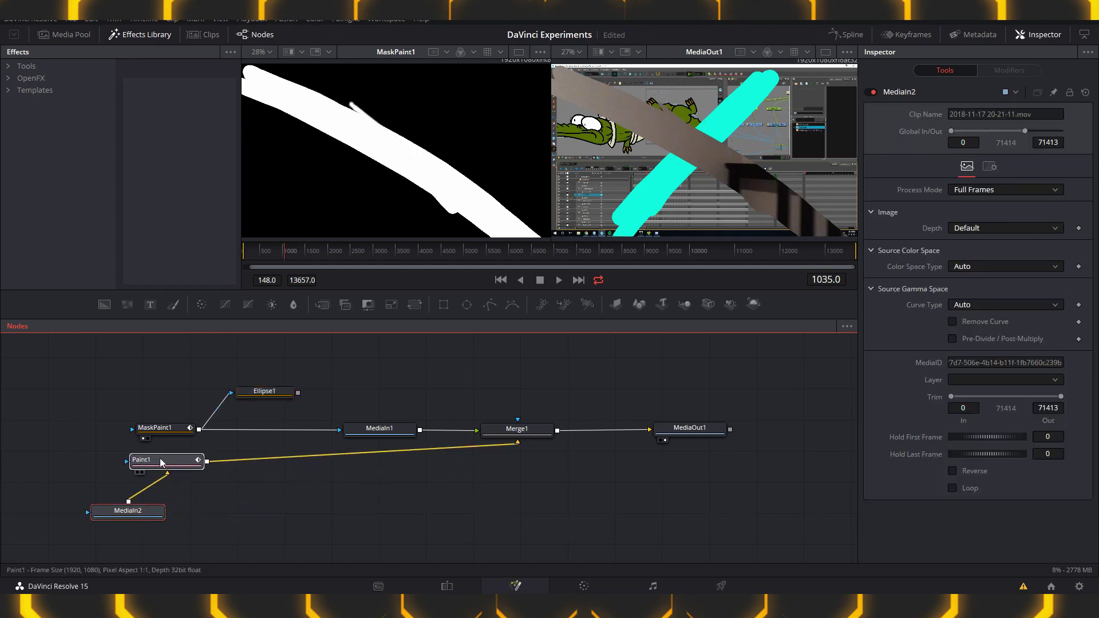
ctrl+click(155, 428)
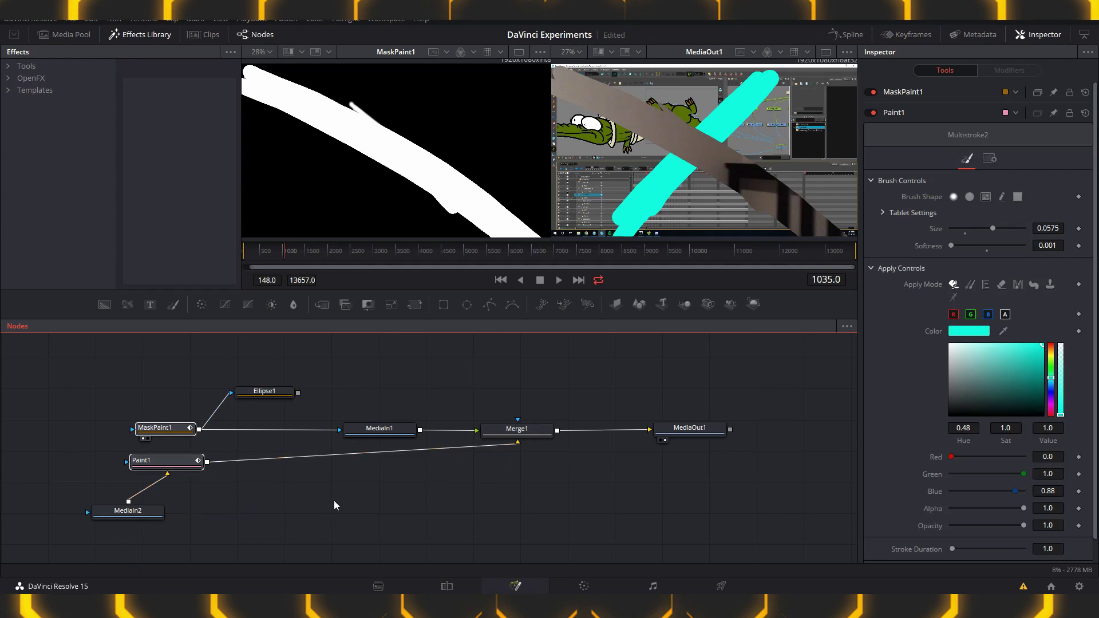
Step: Select only Paint1 and paint a short hooked turquoise stroke beside the diagonal one on the MediaOut1 image
drag(98, 453, 165, 481)
click(618, 157)
mouse_move(649, 190)
mouse_down()
mouse_move(595, 183)
mouse_move(586, 165)
mouse_up()
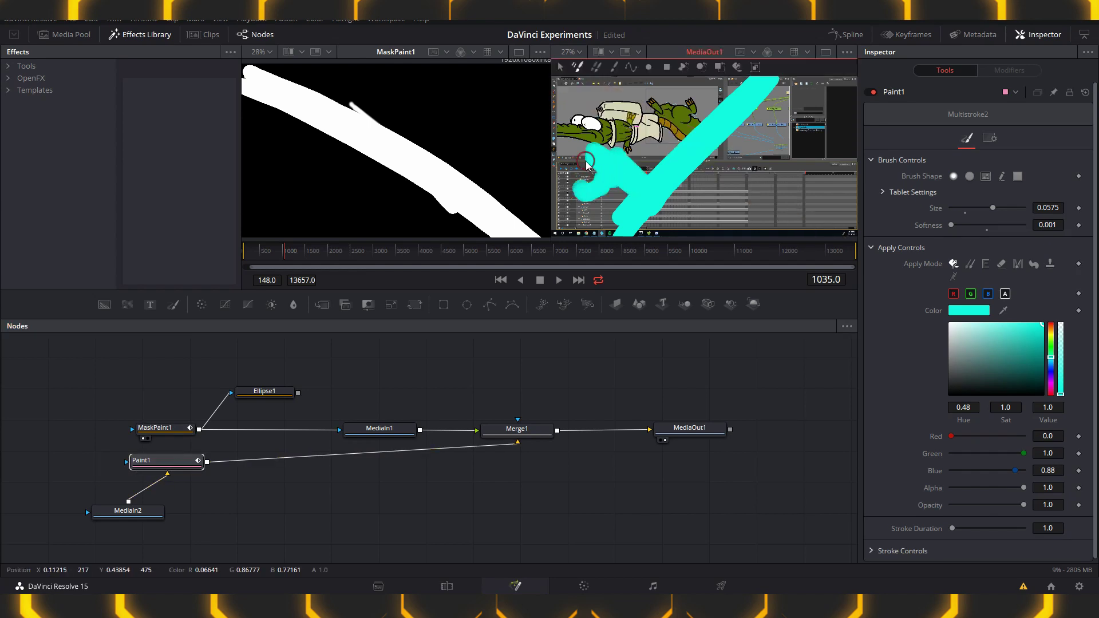
Step: Arrange Paint1 beneath Merge1 with MediaIn2 below it, and bring MaskPaint1 closer to MediaIn1
drag(159, 514, 414, 517)
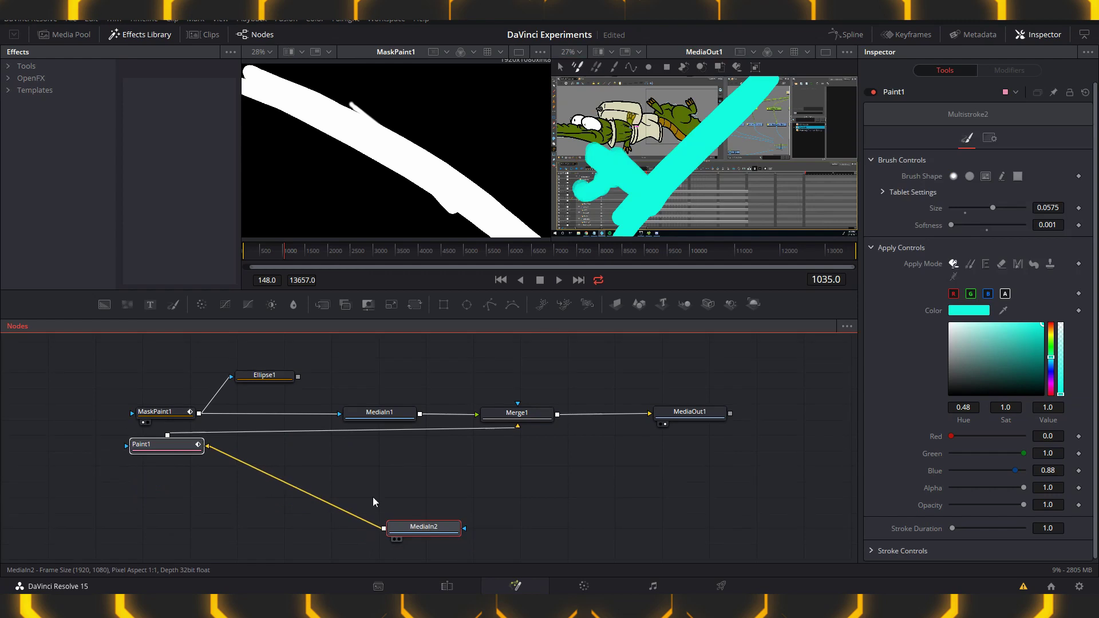
mouse_move(189, 444)
mouse_down()
mouse_move(446, 474)
mouse_move(543, 473)
mouse_up()
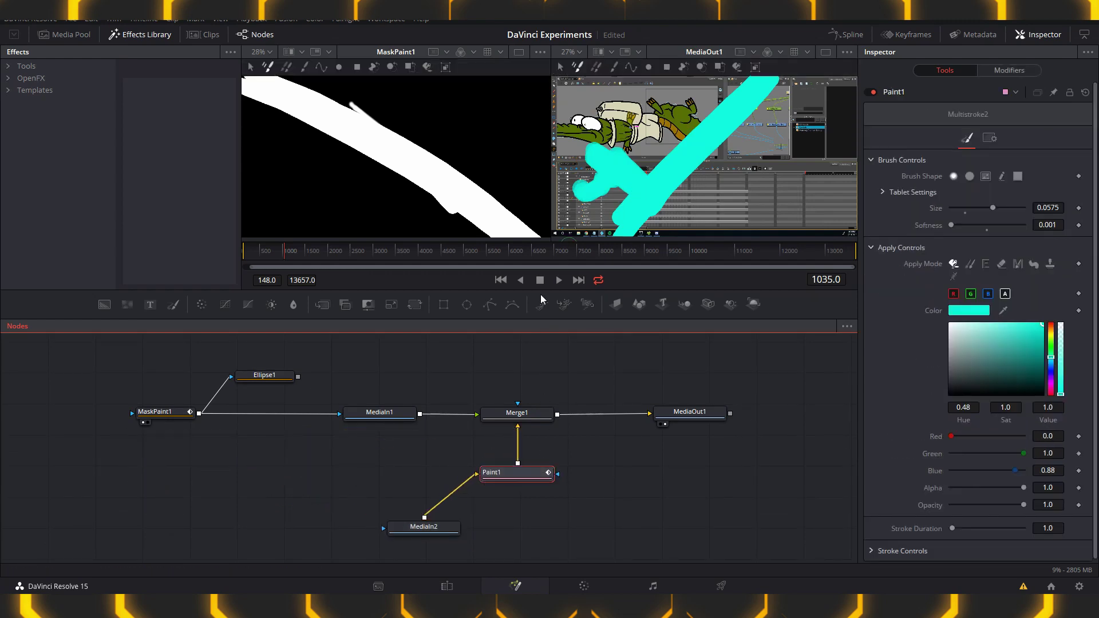
click(532, 419)
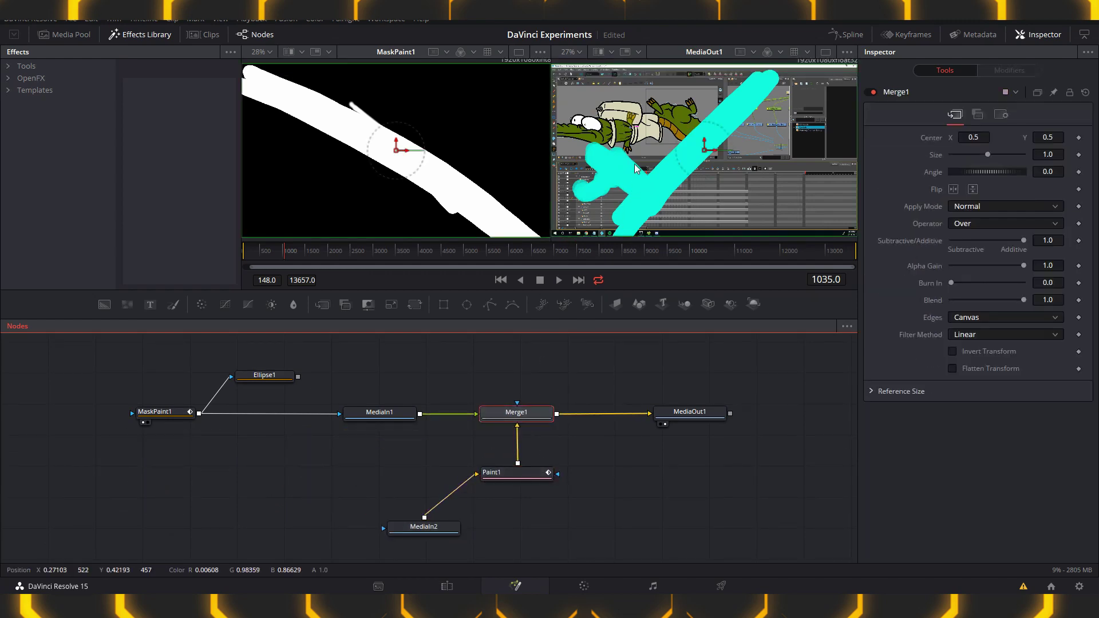
drag(166, 408, 229, 411)
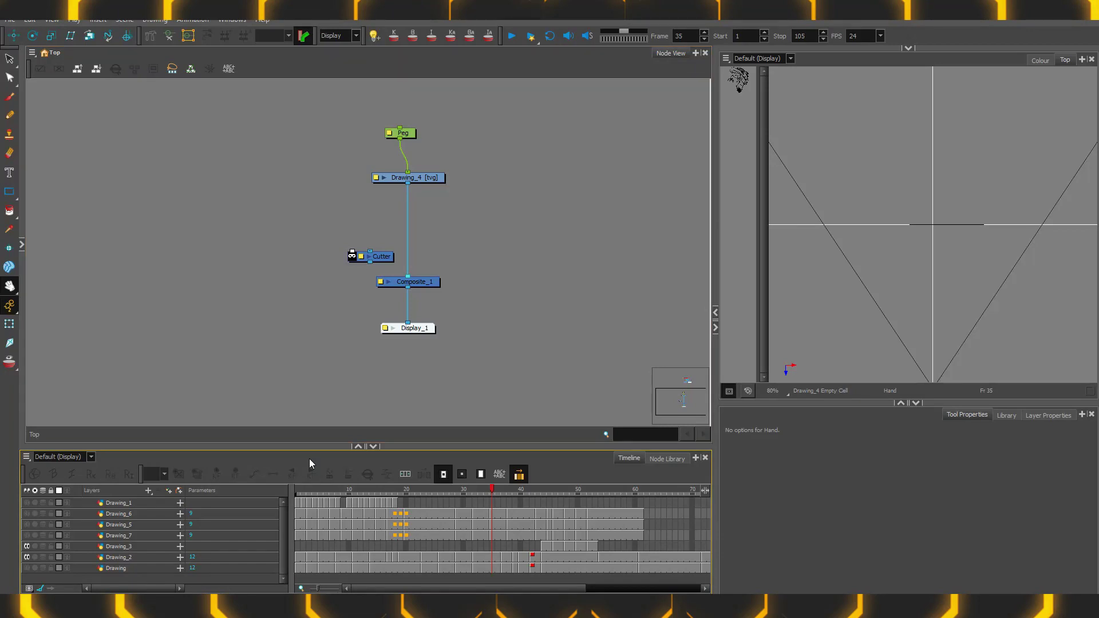
Step: In Toon Boom Harmony, insert the Cutter between Drawing_4 and Composite_1 and connect Drawing_4 to the Cutter's matte port
drag(383, 256, 415, 242)
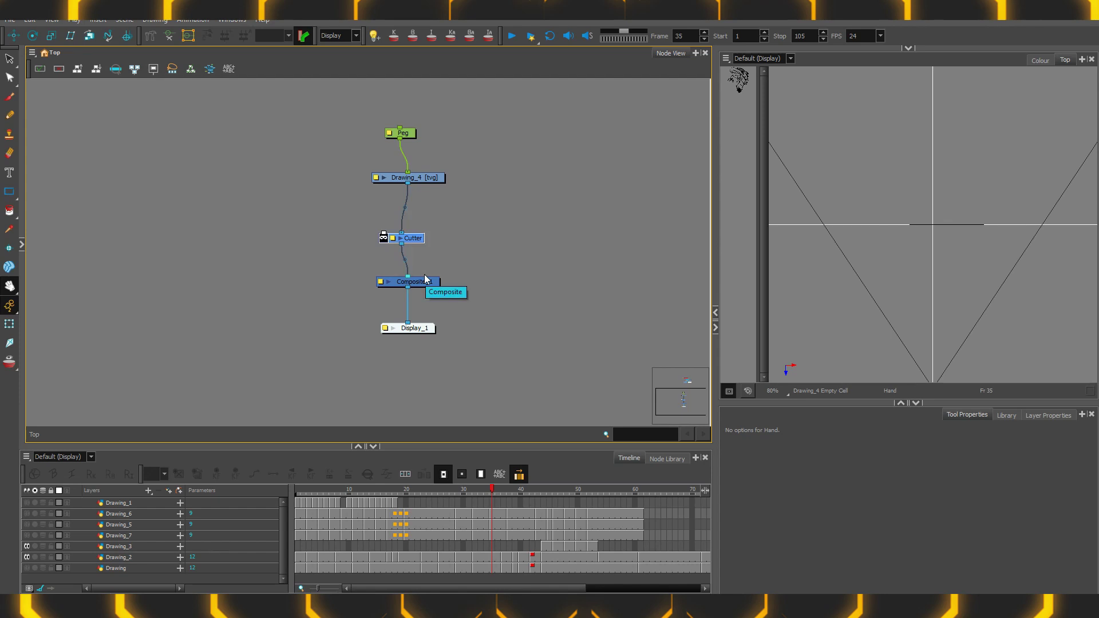
drag(407, 180, 383, 237)
click(387, 203)
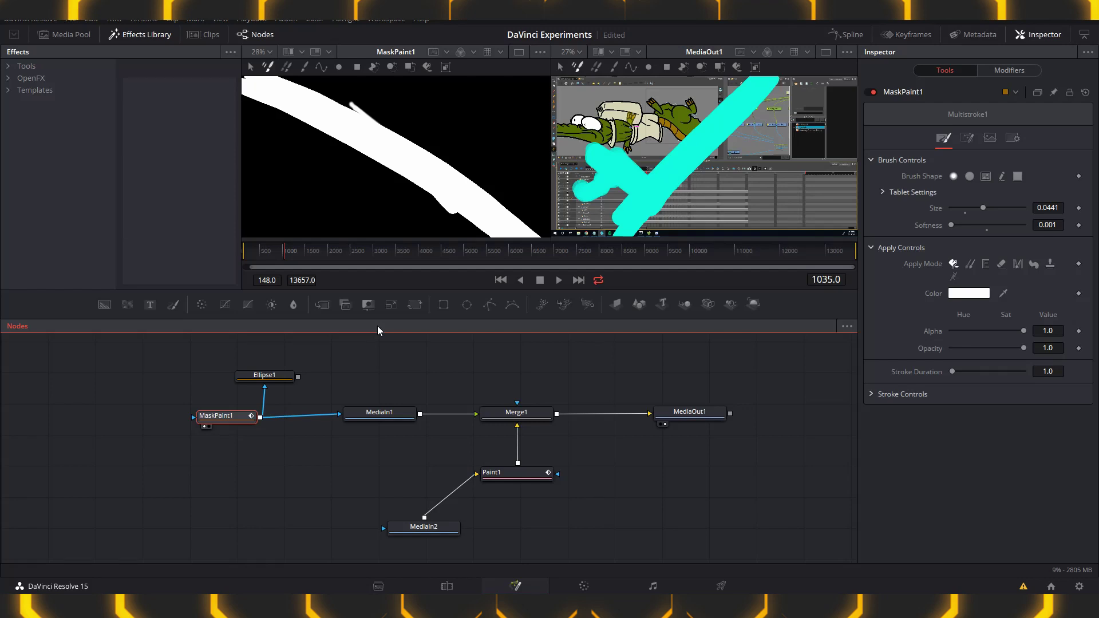
Step: Switch back to DaVinci Resolve and compare the Paint1 and MaskPaint1 nodes and their controls
drag(522, 474, 523, 484)
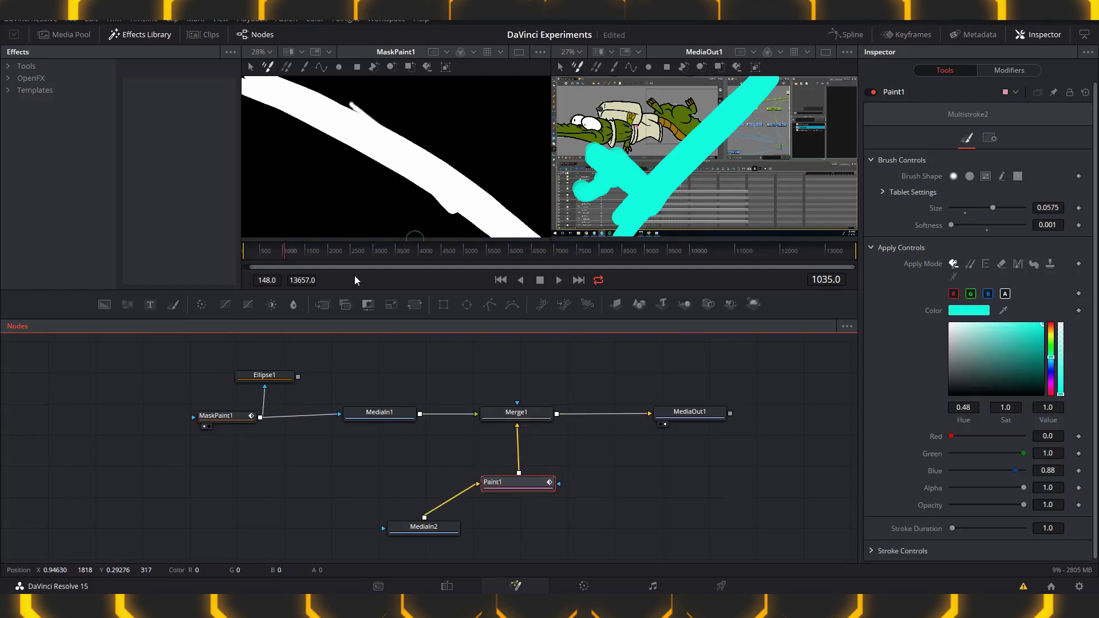
drag(225, 419, 232, 424)
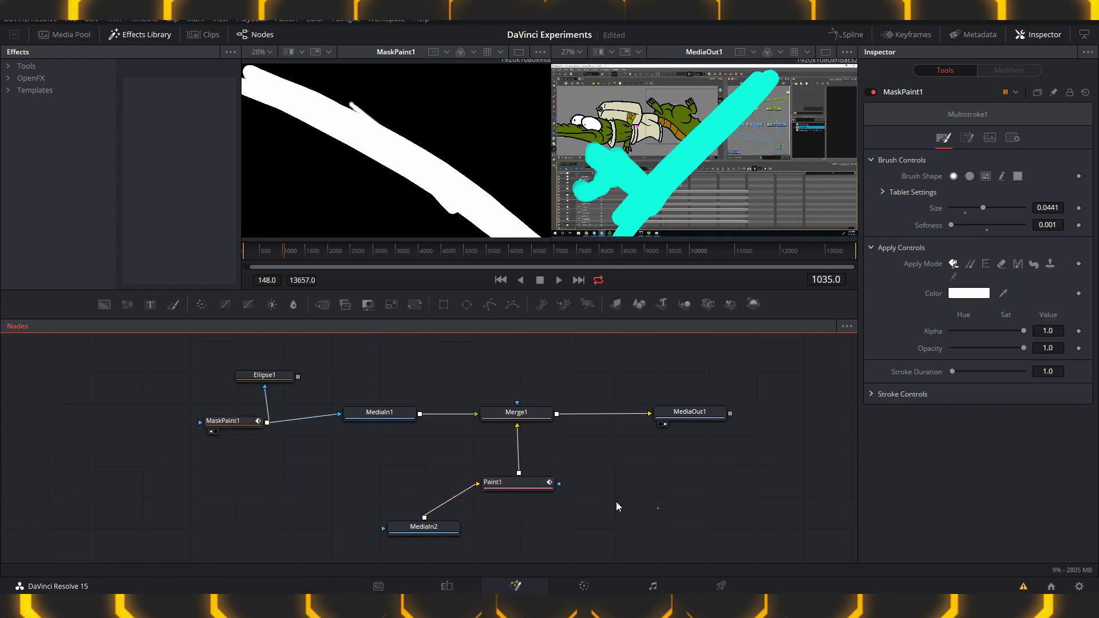
click(522, 479)
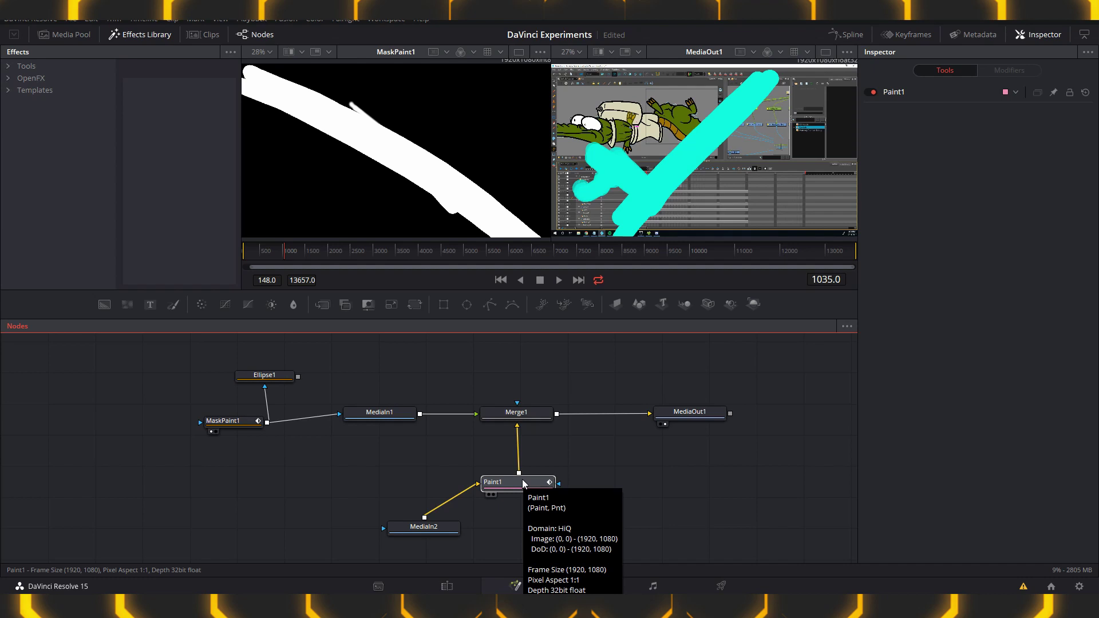
Step: Disconnect MaskPaint1 from MediaIn1 and delete the Ellipse1, MaskPaint1 and Paint1 nodes
drag(339, 414, 292, 448)
drag(185, 369, 274, 441)
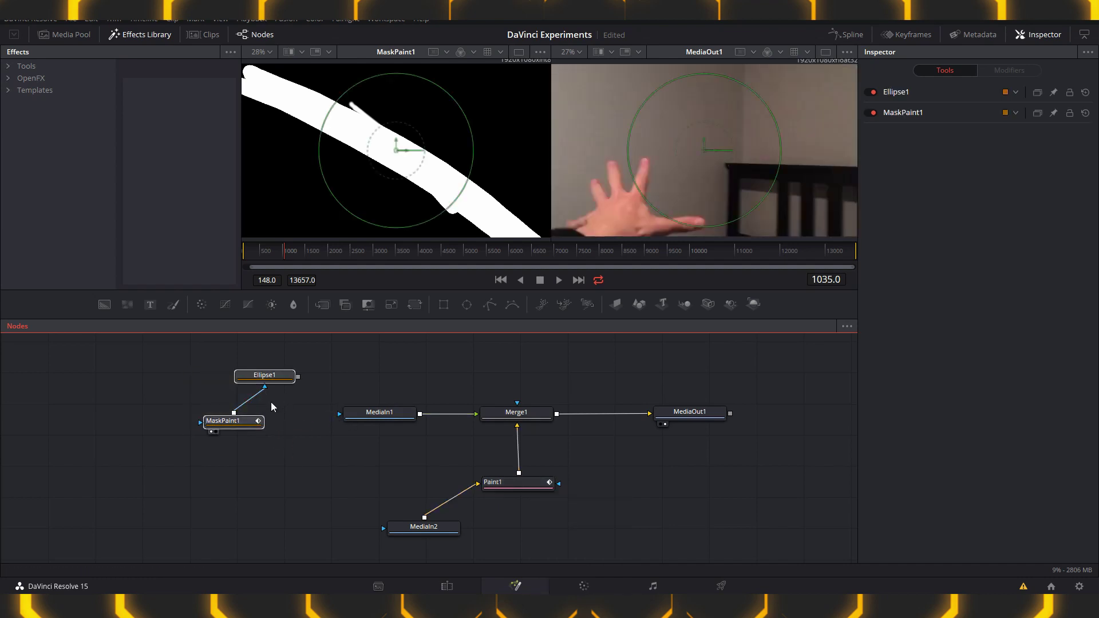
key(Delete)
click(395, 522)
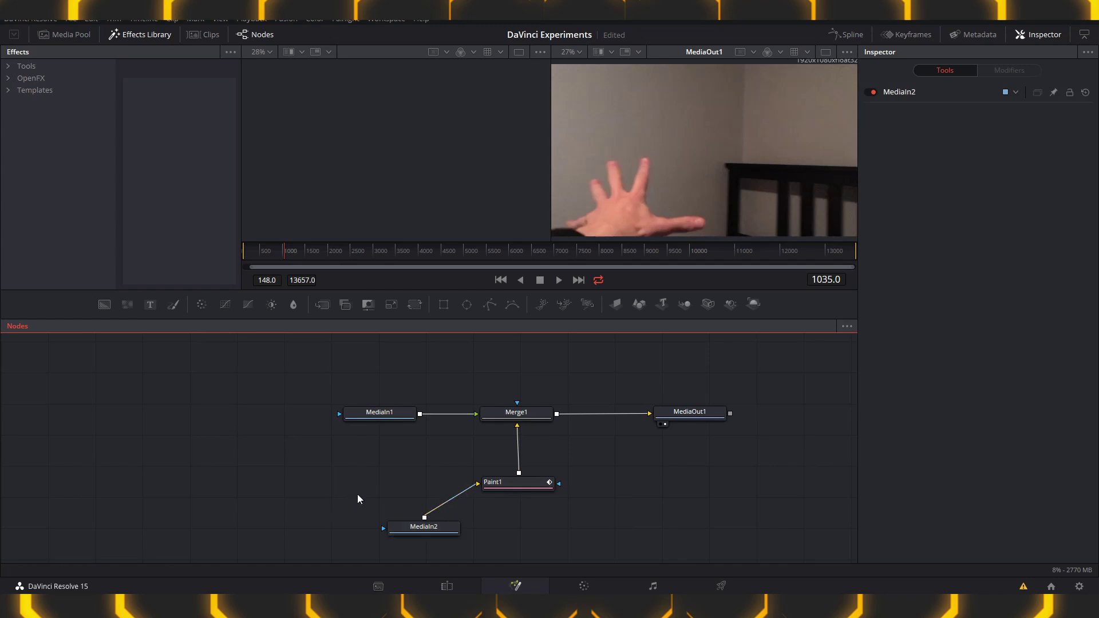
drag(465, 462, 536, 506)
key(Delete)
Step: Move MediaIn2 away from Merge1 and insert a Resize node into the connection between them
drag(434, 527, 330, 517)
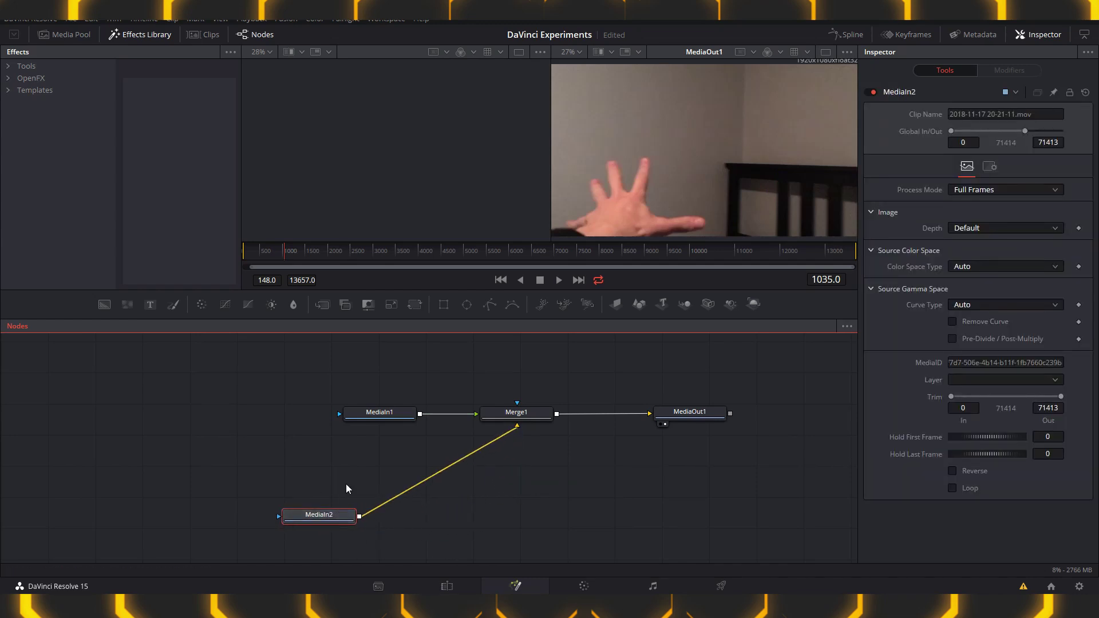
drag(394, 305, 428, 449)
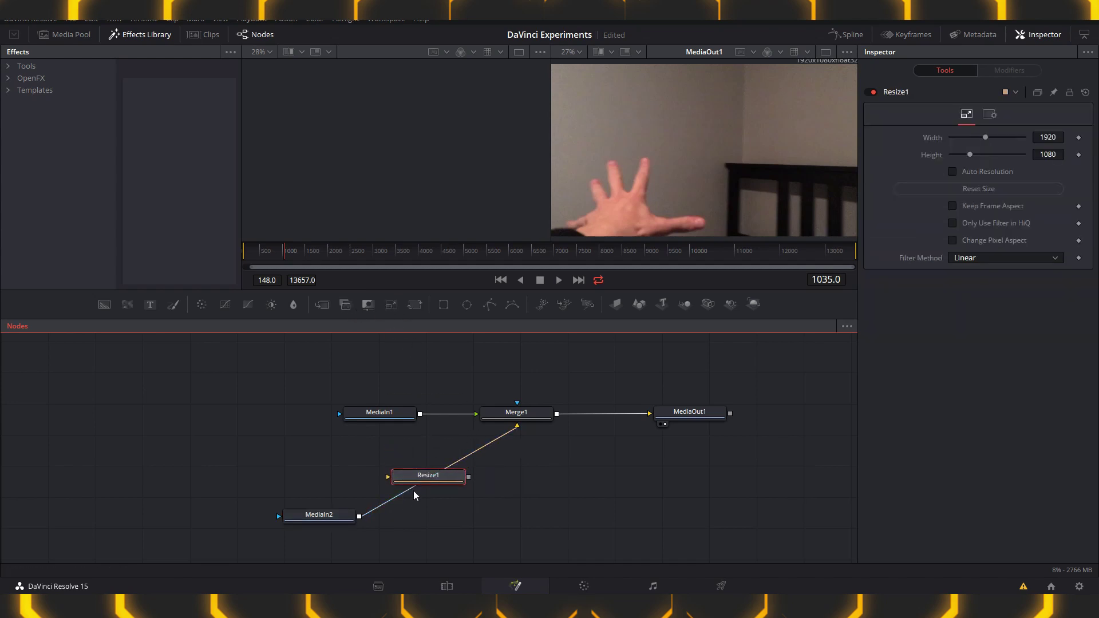
drag(440, 486, 440, 474)
Step: Show Resize1 in the first viewer and set its width to 807 and height to 1033
key(1)
drag(985, 137, 964, 155)
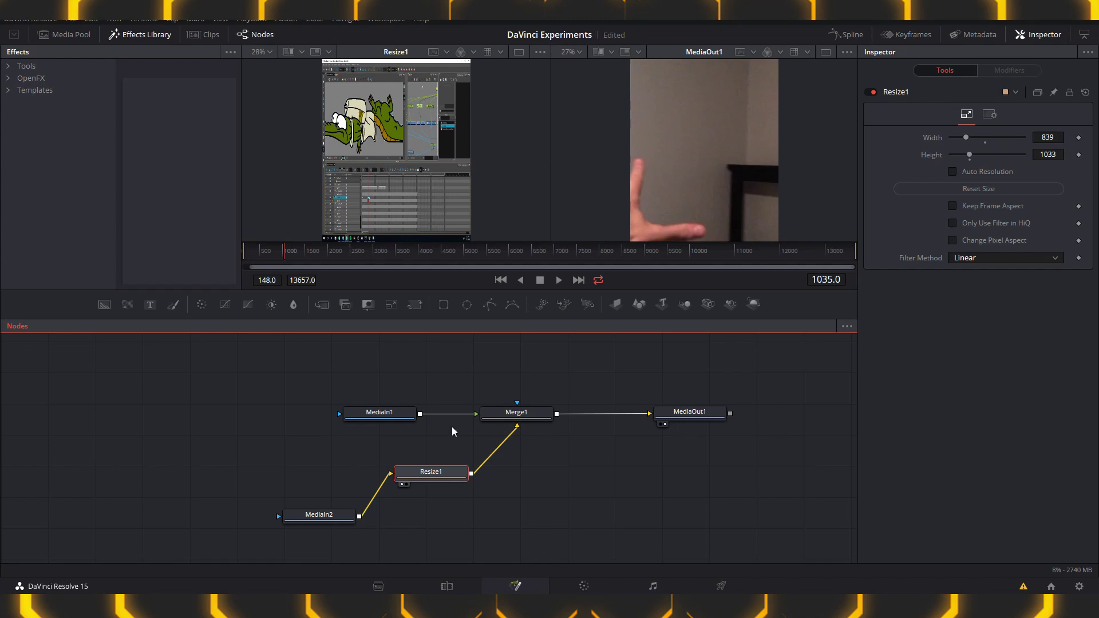
drag(968, 139, 966, 139)
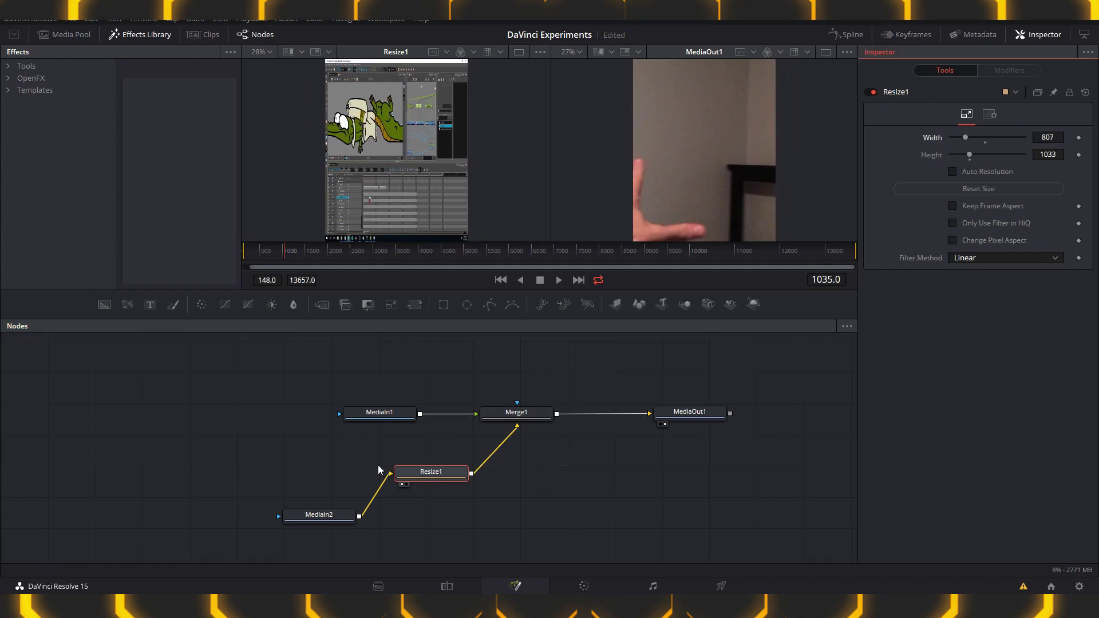
Step: Move MediaIn2 and Resize1 aside and reroute Resize1's output from Merge1 to MediaIn1's mask input
drag(318, 515, 332, 473)
drag(436, 477, 272, 472)
drag(517, 427, 339, 415)
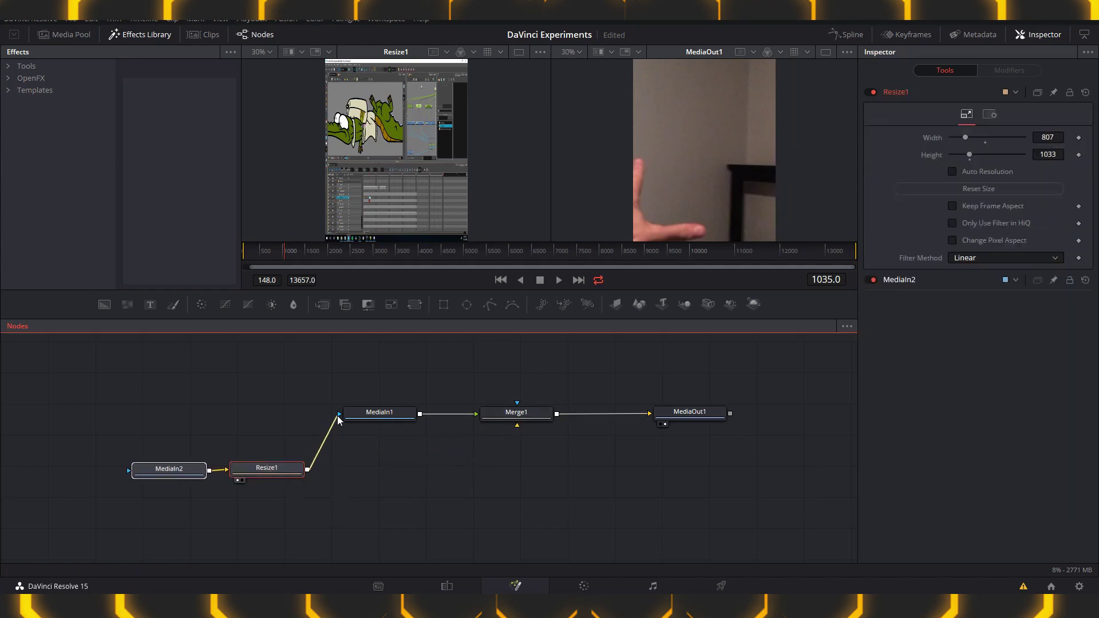
click(366, 421)
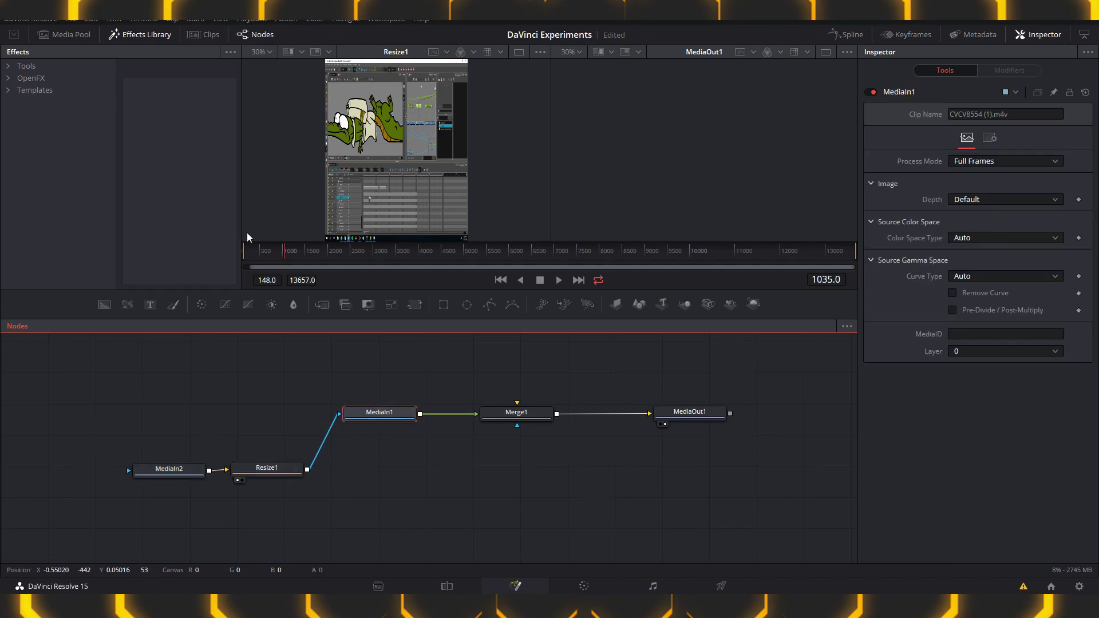
Step: Restore MediaIn2's connection to Merge1's background input and relocate Resize1 between Merge1 and MediaOut1
drag(339, 414, 517, 412)
drag(208, 449, 521, 483)
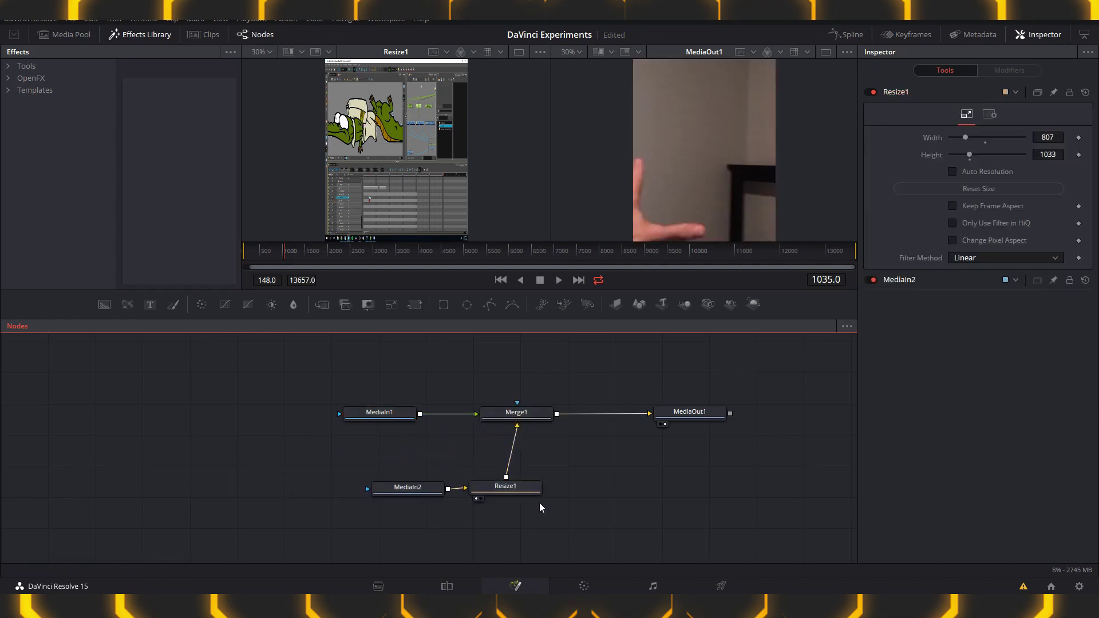
drag(509, 490, 609, 412)
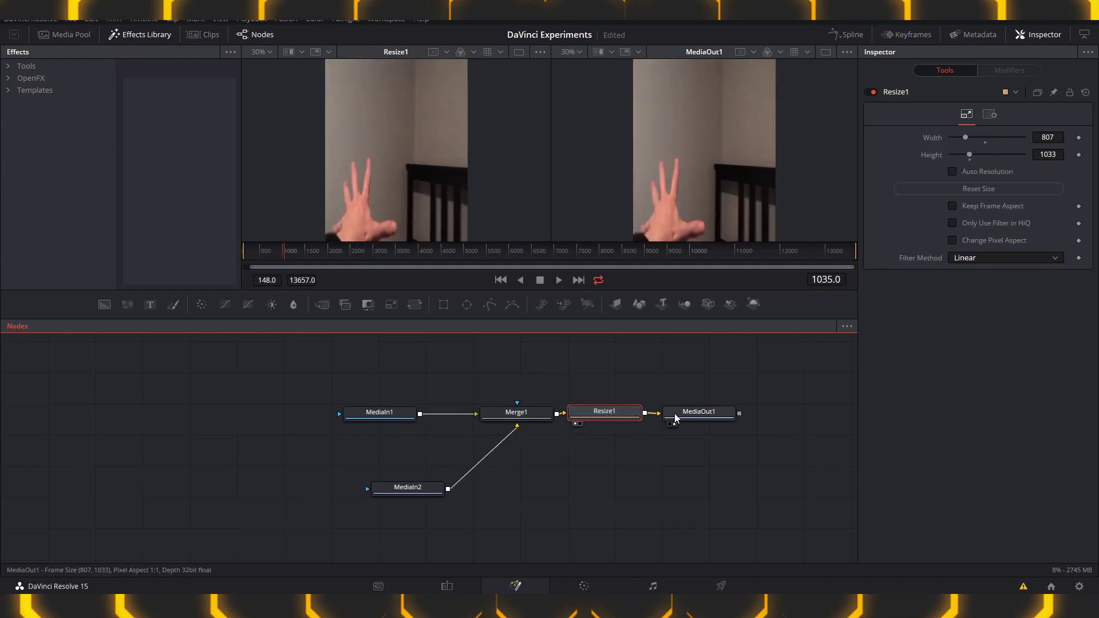
mouse_move(675, 417)
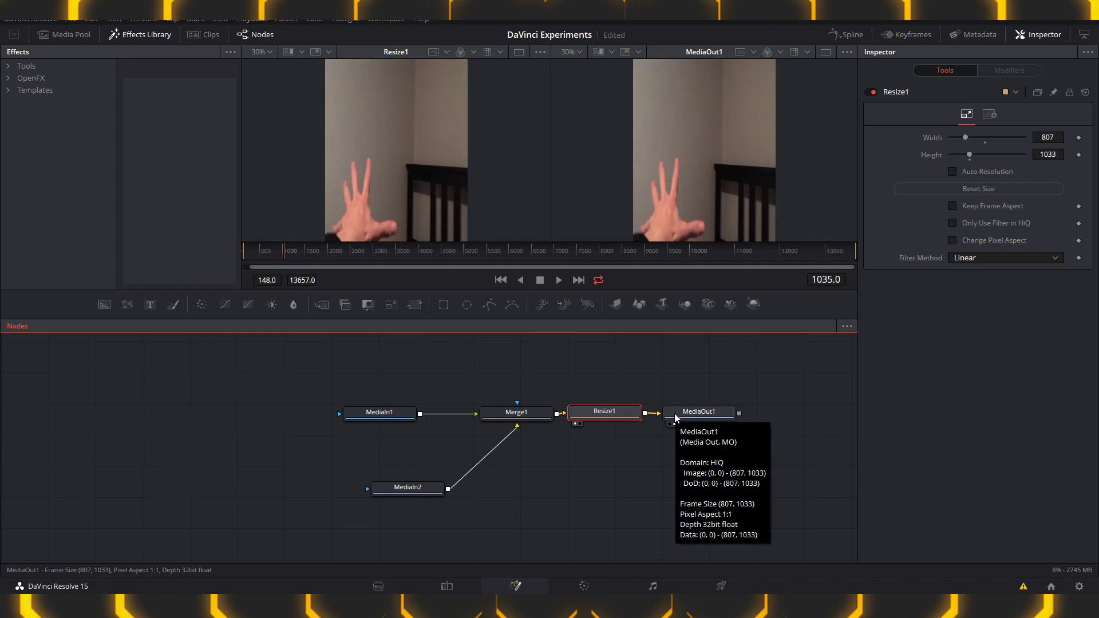